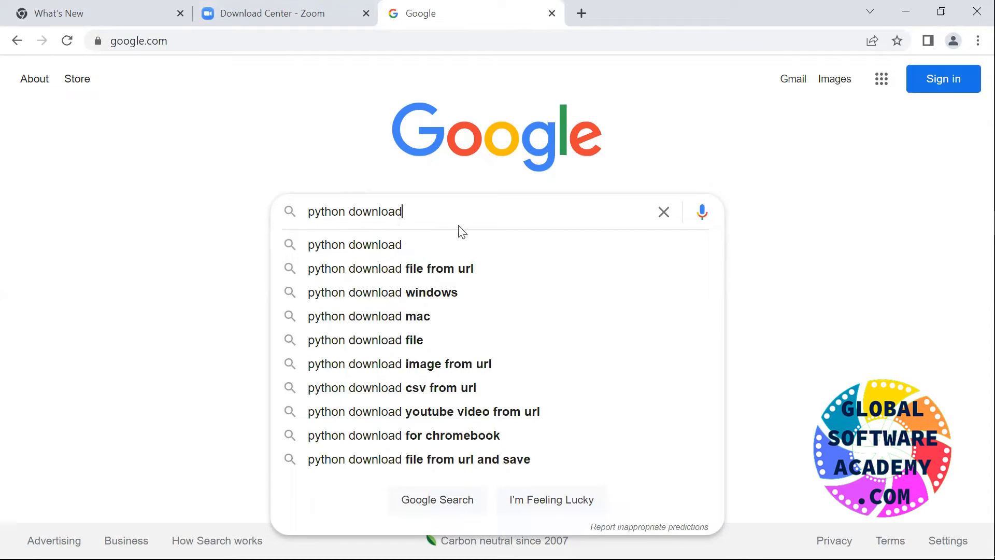
Step: Search Google for "python download" and open Python.org's Windows releases page from its downloads page
key("Return")
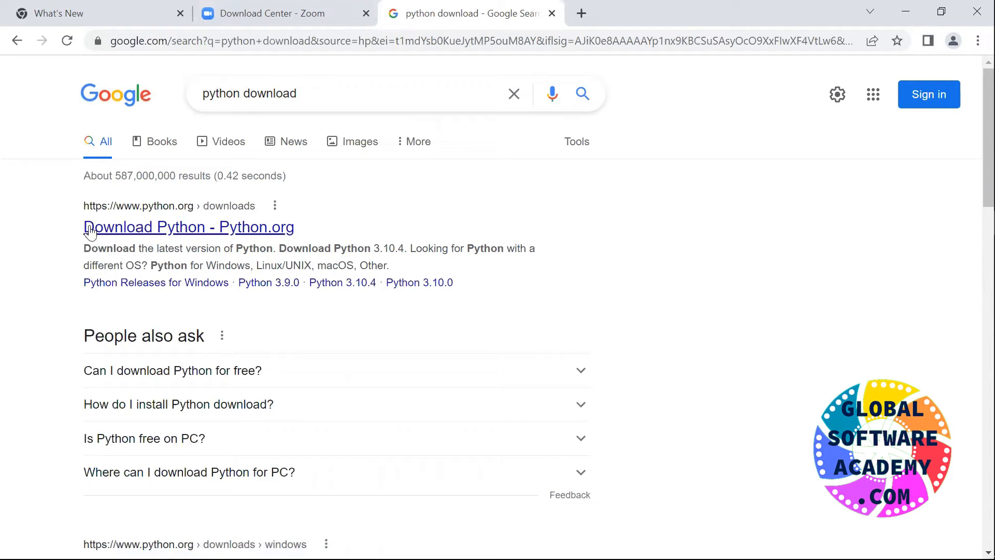
left_click(125, 233)
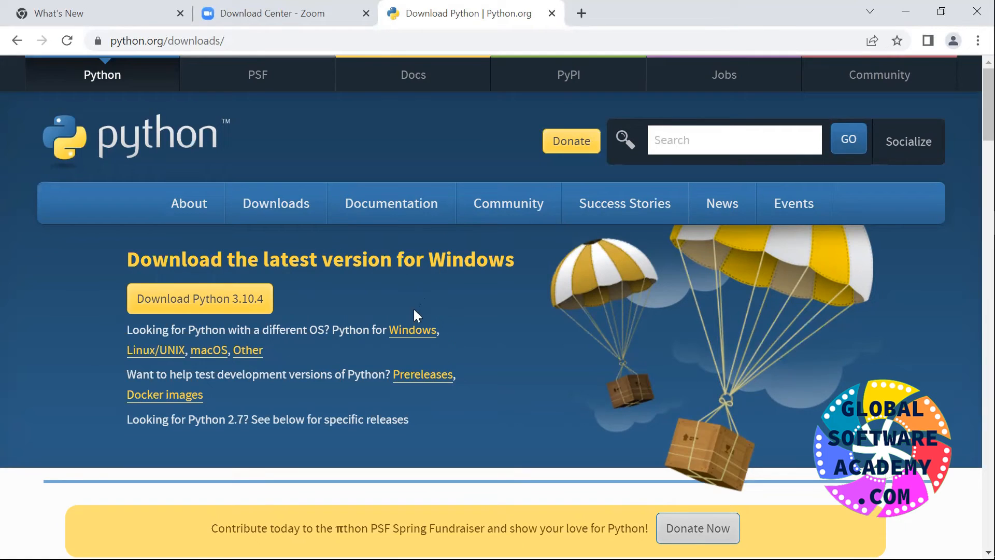
left_click(411, 337)
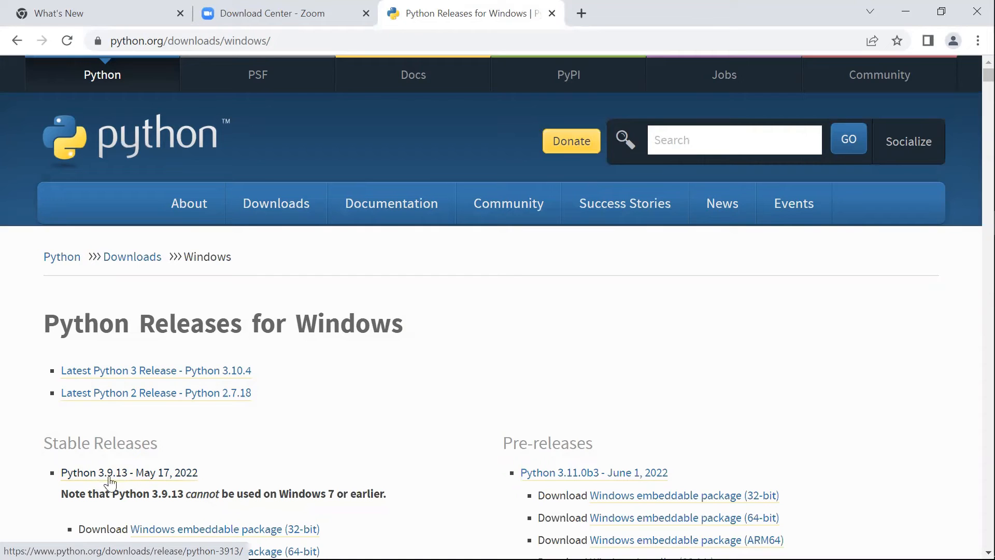
Step: Open the Python 3.9.13 - May 17, 2022 stable release page and locate its Files list
left_click_drag(61, 472, 200, 473)
left_click(200, 473)
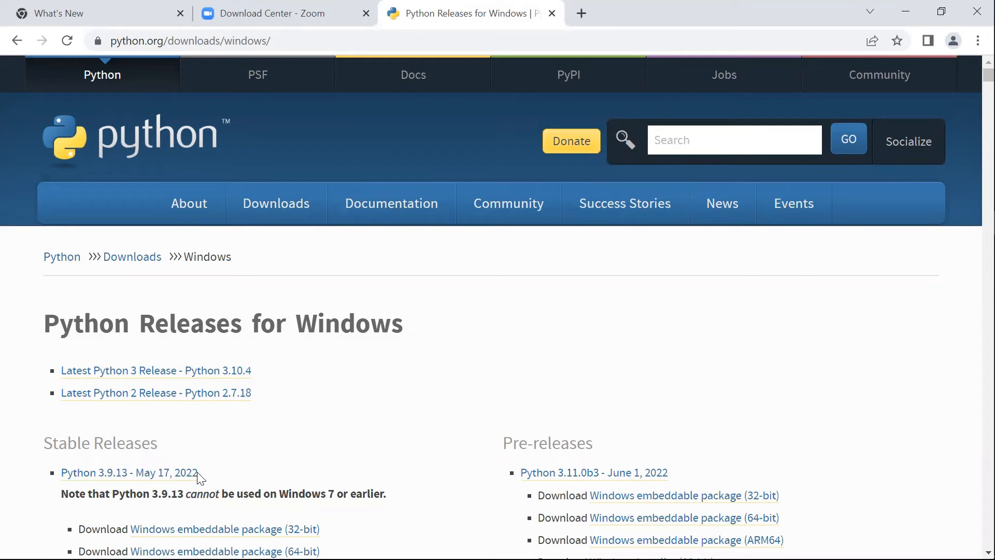
triple_click(199, 473)
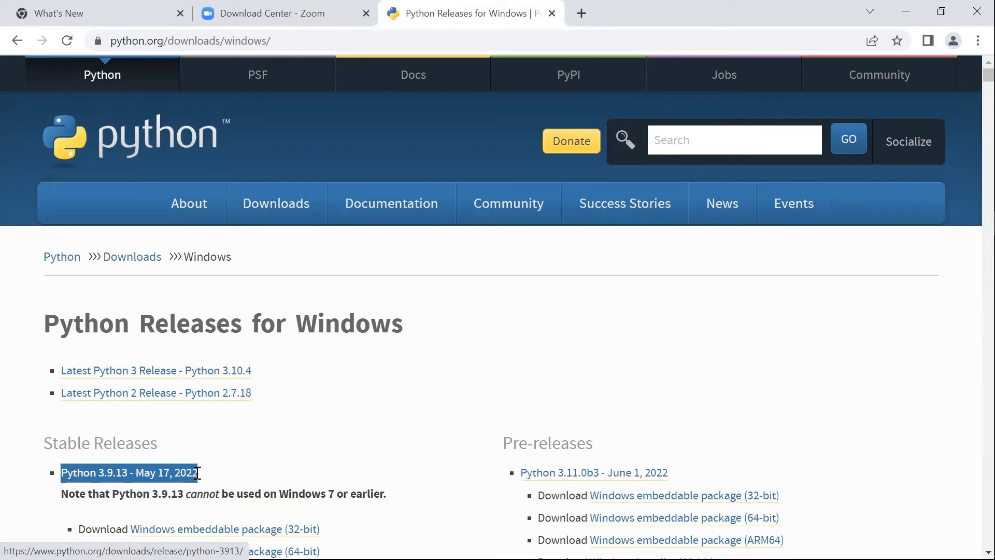
left_click(150, 480)
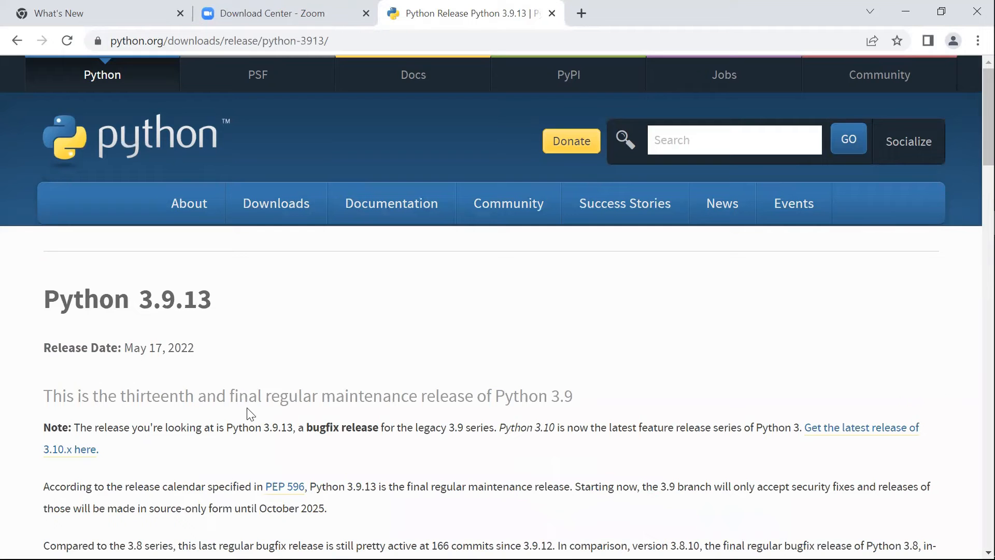
scroll(250, 414, "down", 6)
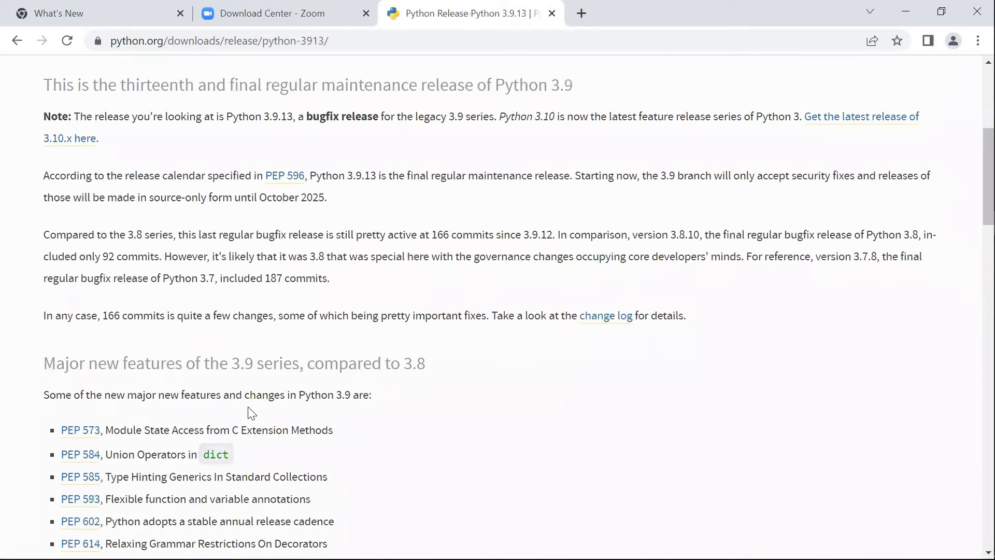
scroll(360, 373, "down", 3)
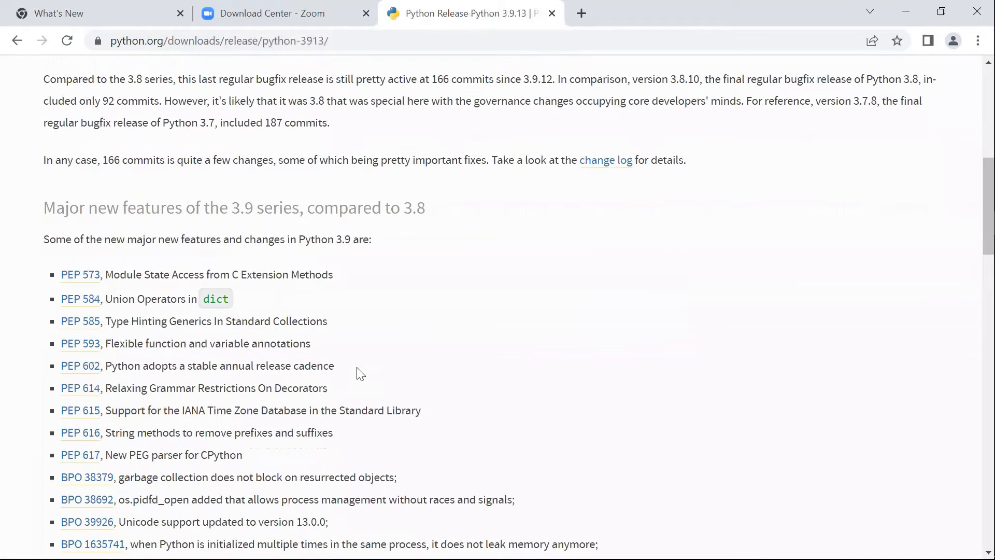
scroll(361, 372, "down", 3)
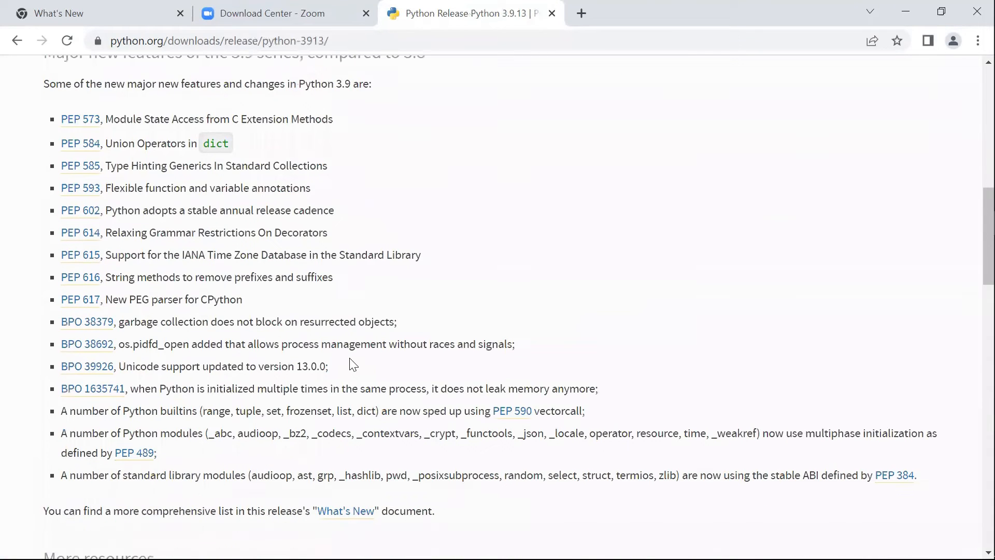
scroll(353, 365, "down", 6)
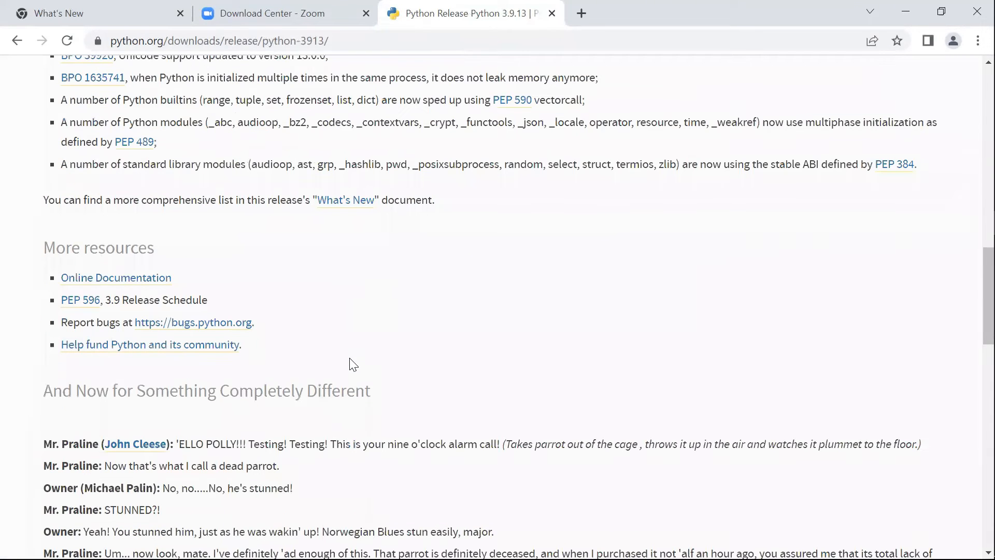
scroll(350, 362, "down", 7)
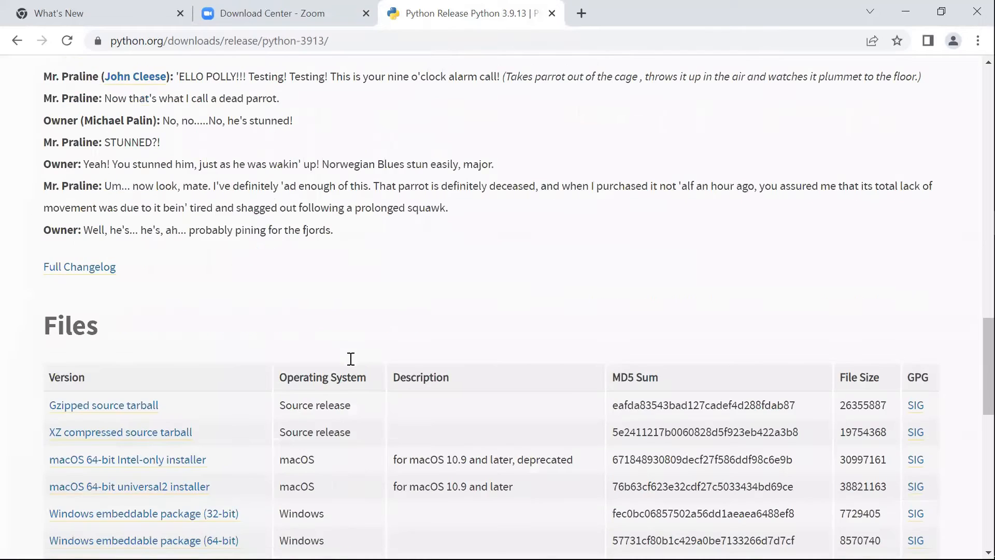
scroll(351, 358, "down", 3)
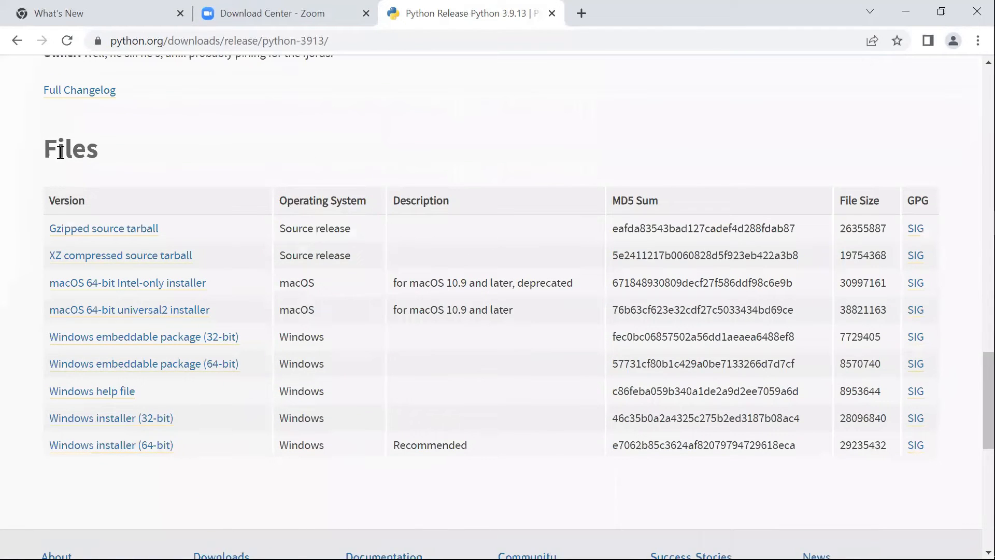
double_click(114, 161)
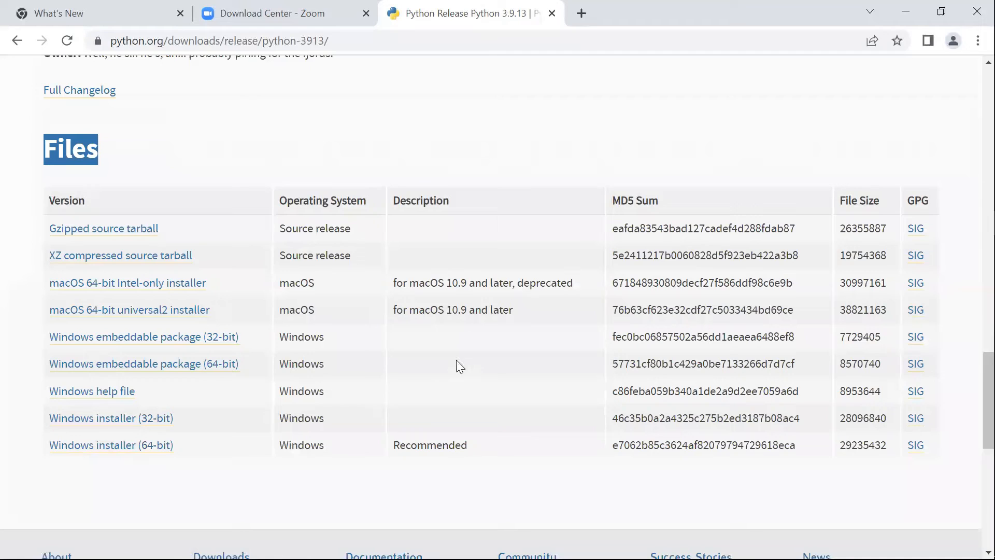
Step: Search Windows for "system", check the computer's system type in the System window, and close it
mouse_move(969, 64)
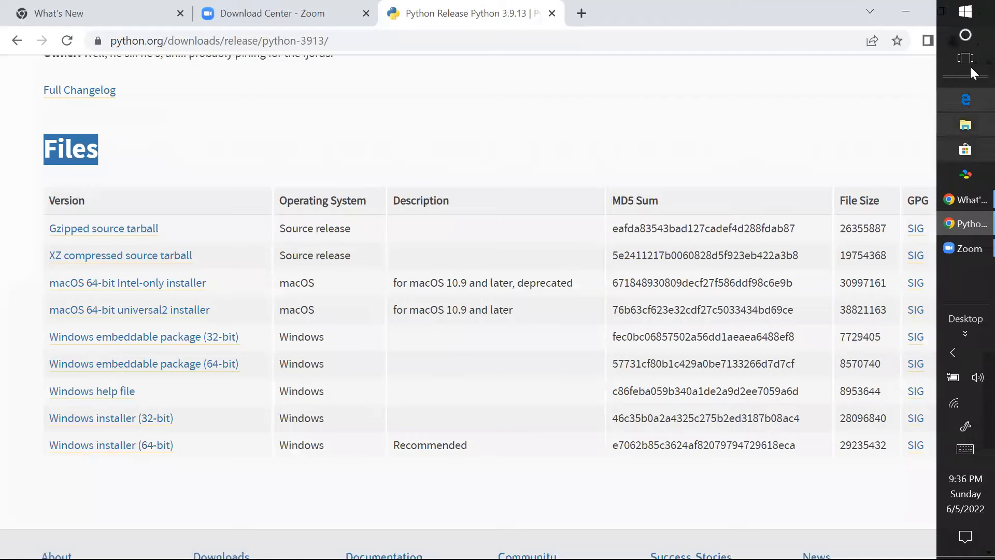
left_click(966, 12)
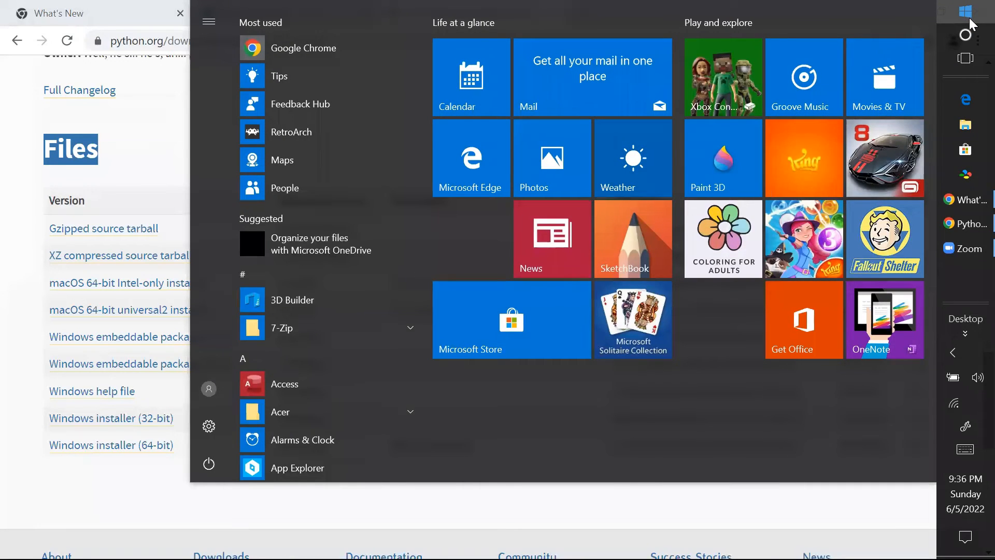
left_click(969, 18)
type("system")
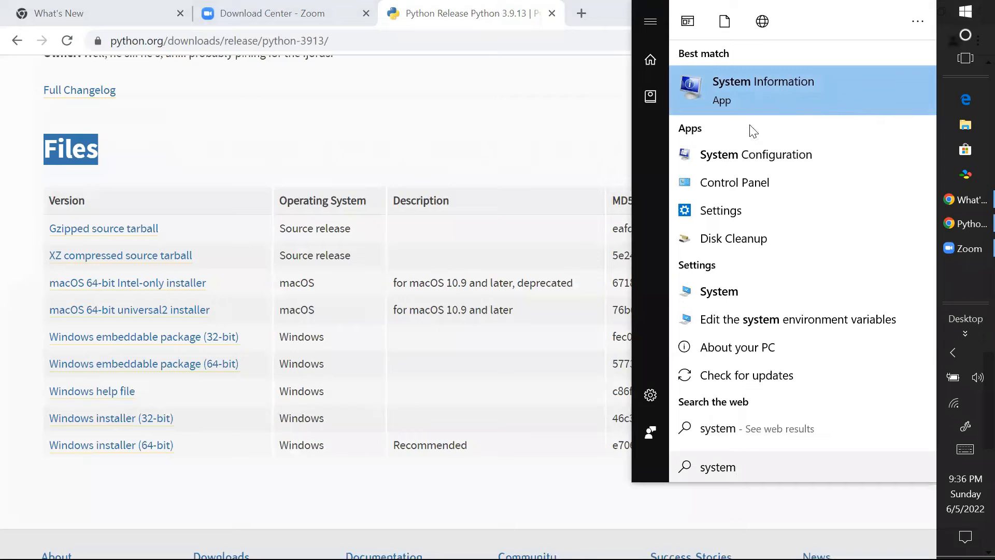
left_click(723, 293)
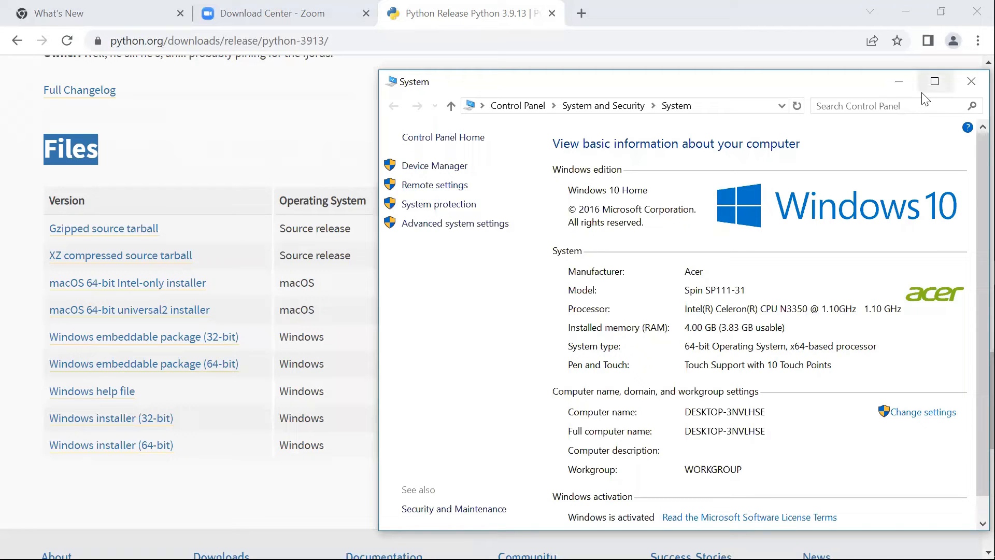
left_click(972, 81)
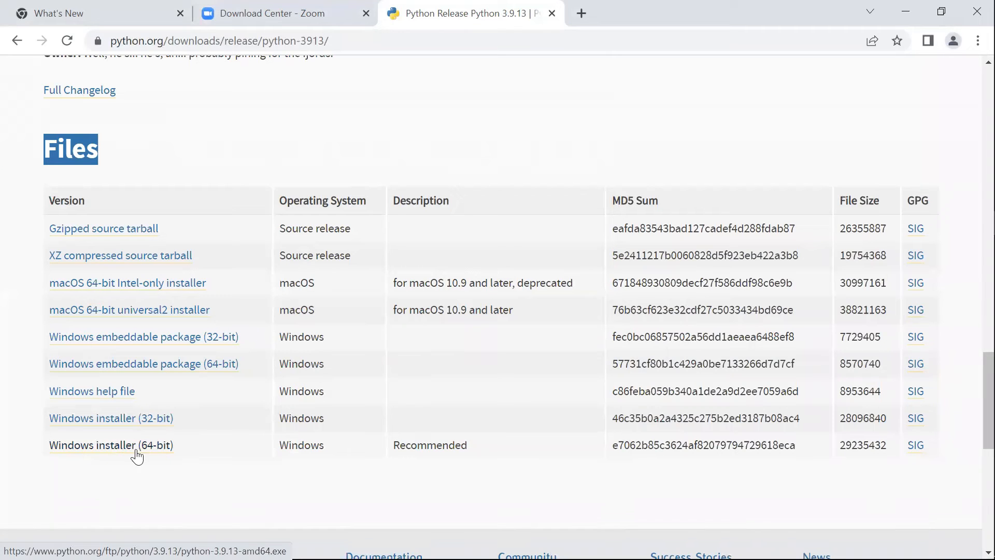
Step: Download the Windows installer (64-bit) and save it as python-3.9.13-amd64 in the Downloads folder
left_click_drag(175, 444, 48, 445)
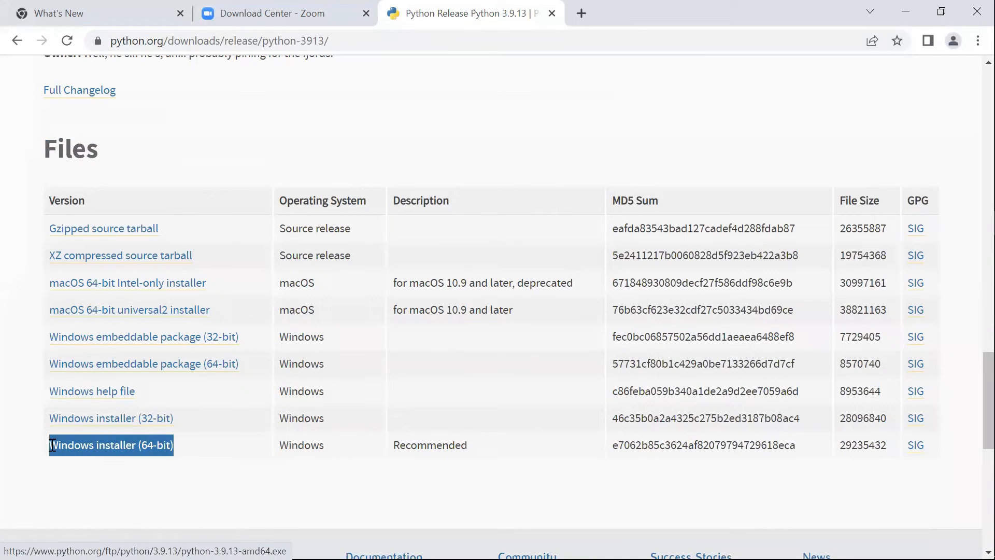
left_click(114, 452)
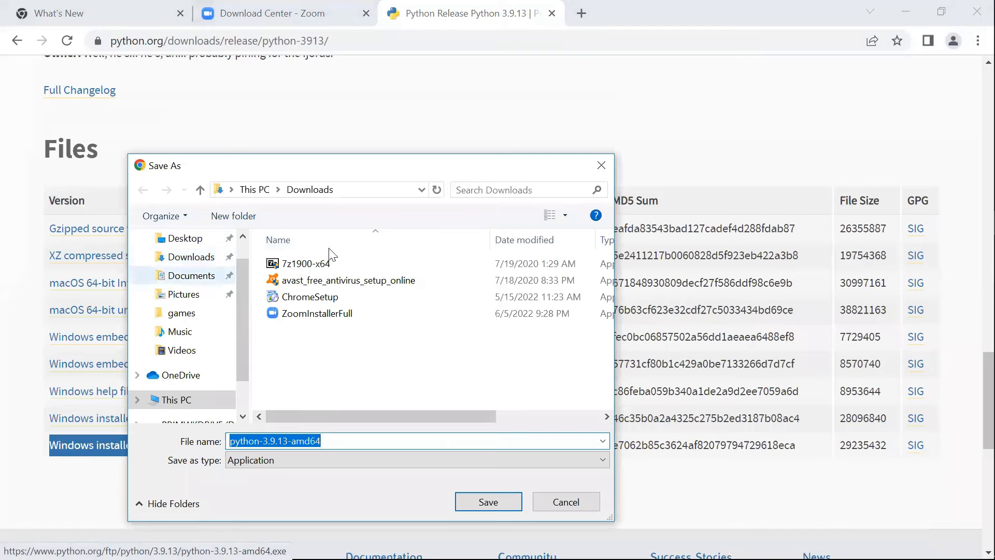
left_click(357, 193)
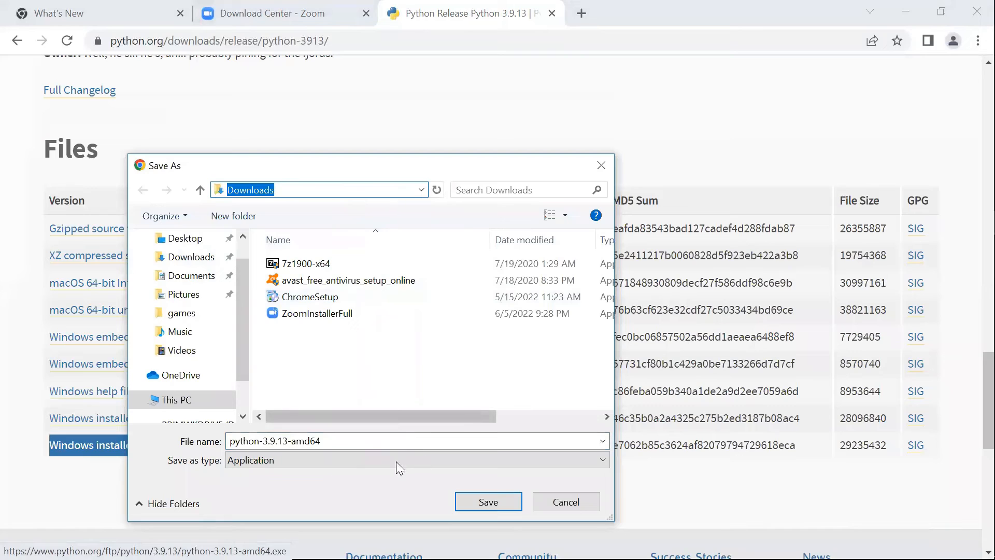
left_click(382, 443)
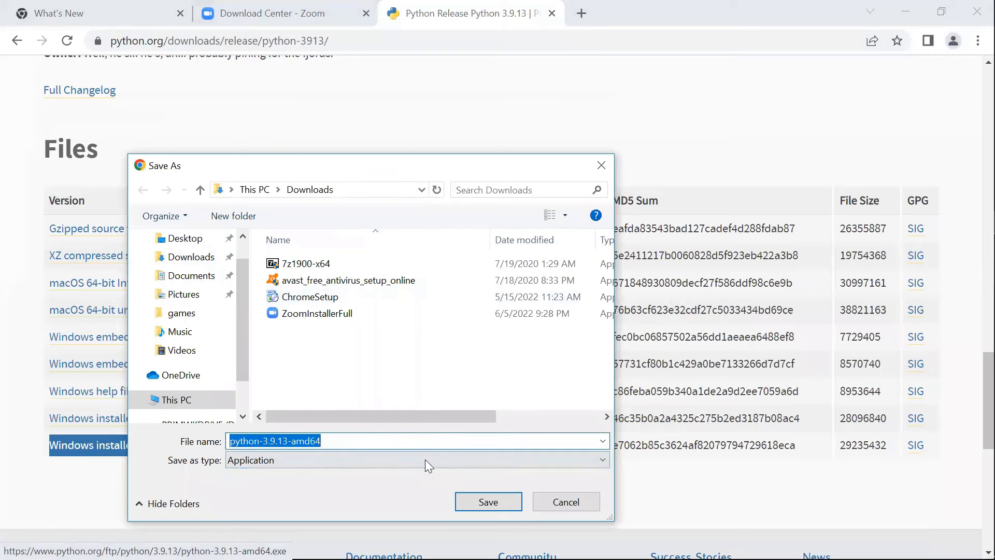
left_click(477, 503)
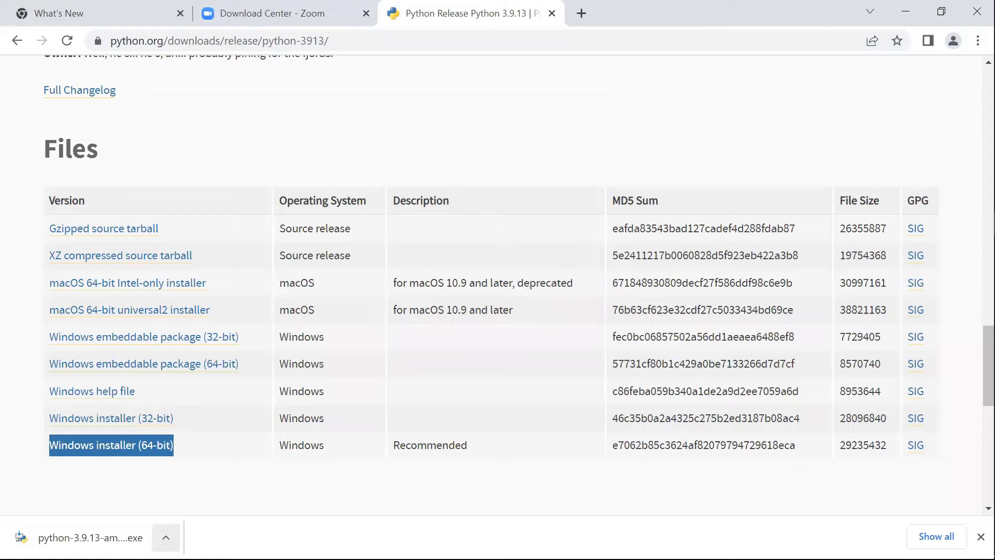
Step: Run the downloaded Python installer and proceed with a customized installation, keeping all optional features selected
left_click(165, 537)
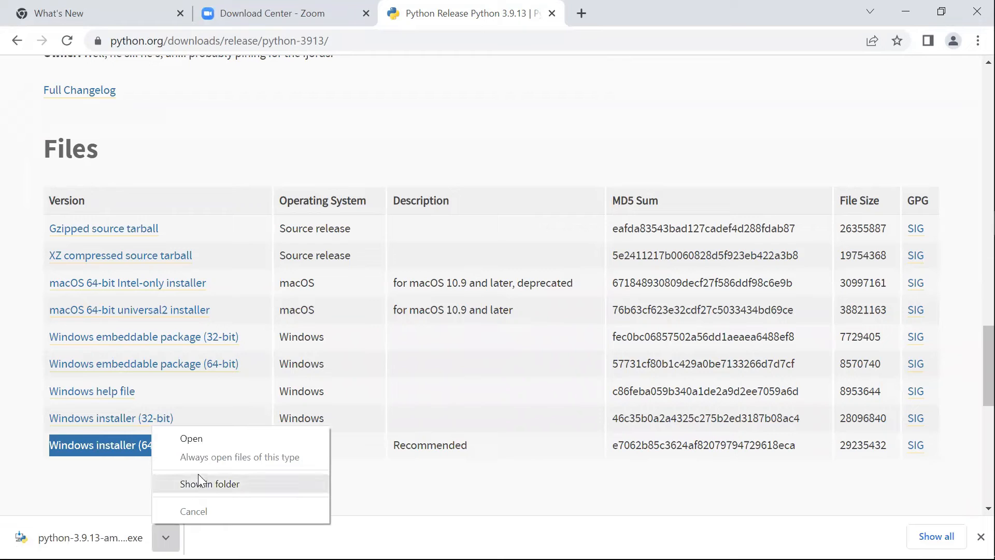
left_click(203, 441)
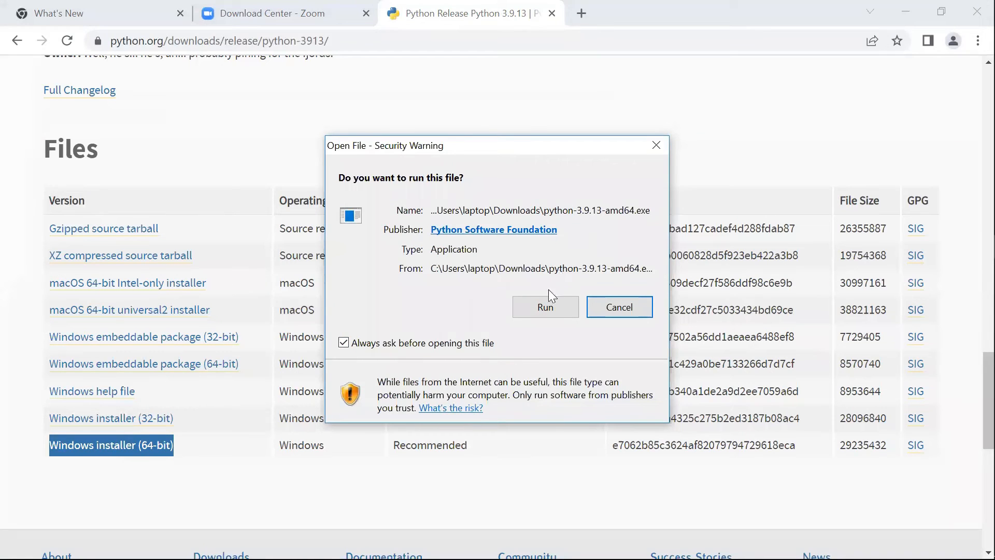
left_click(543, 309)
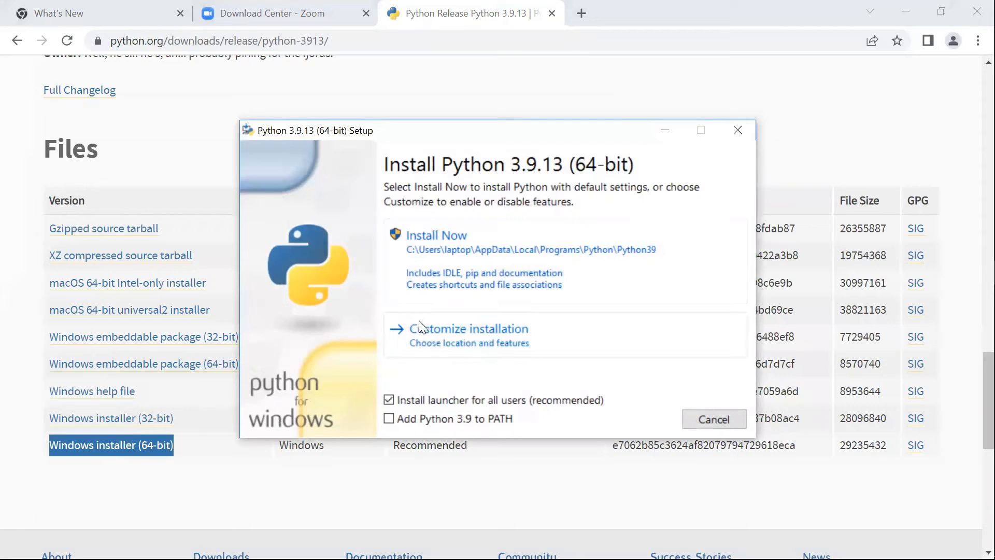
left_click(480, 337)
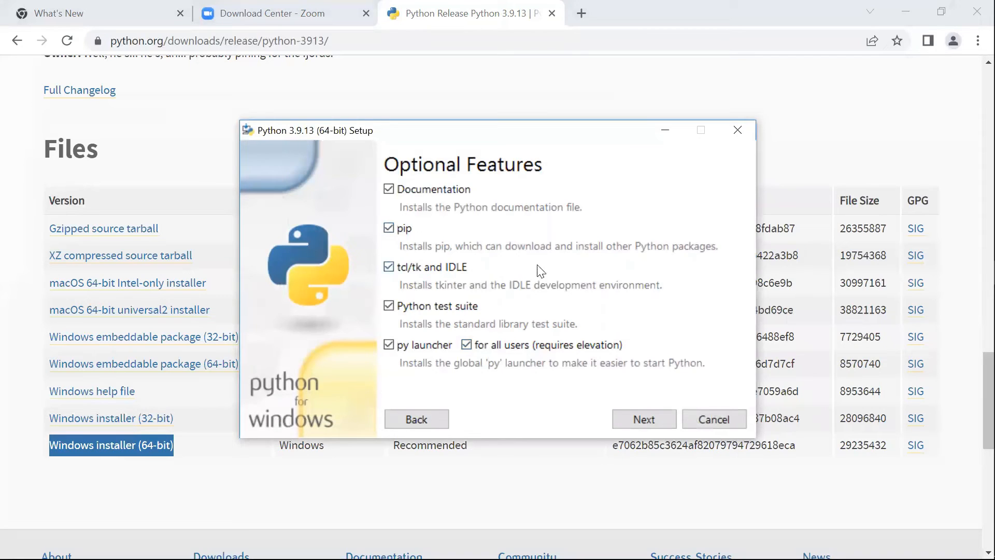
left_click(644, 418)
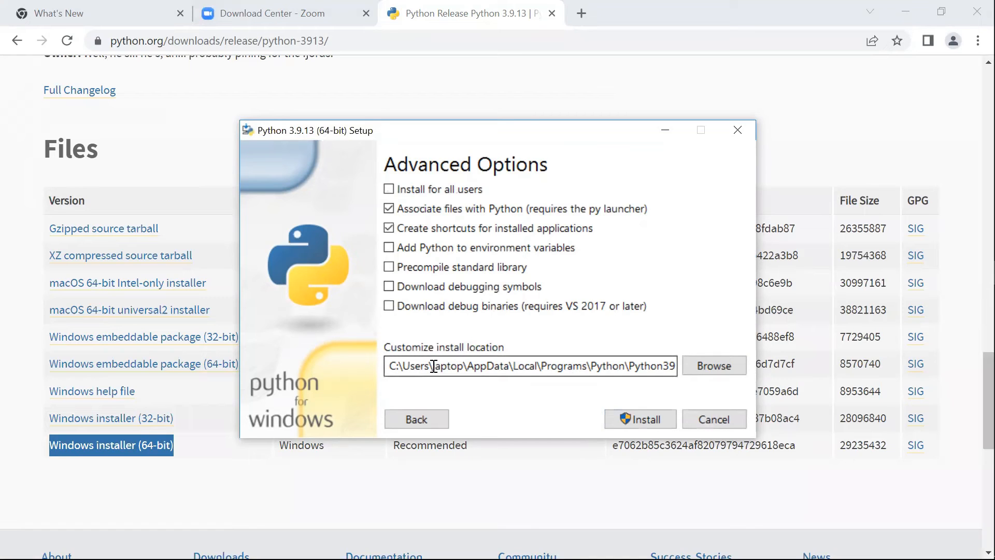
Step: Browse for the install location and create a folder named global-software-academy on the Acer (C:) drive
left_click(713, 365)
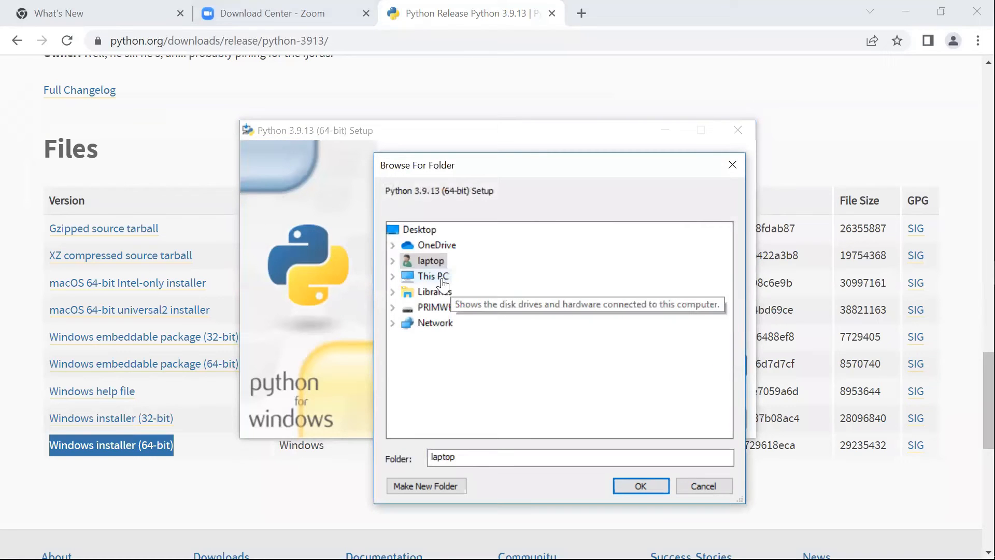
left_click(443, 279)
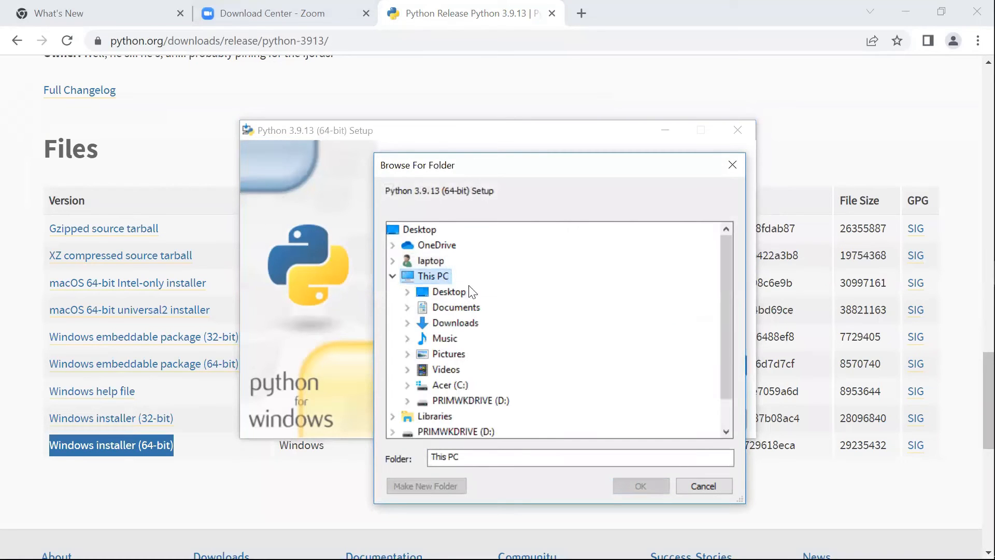
left_click(457, 385)
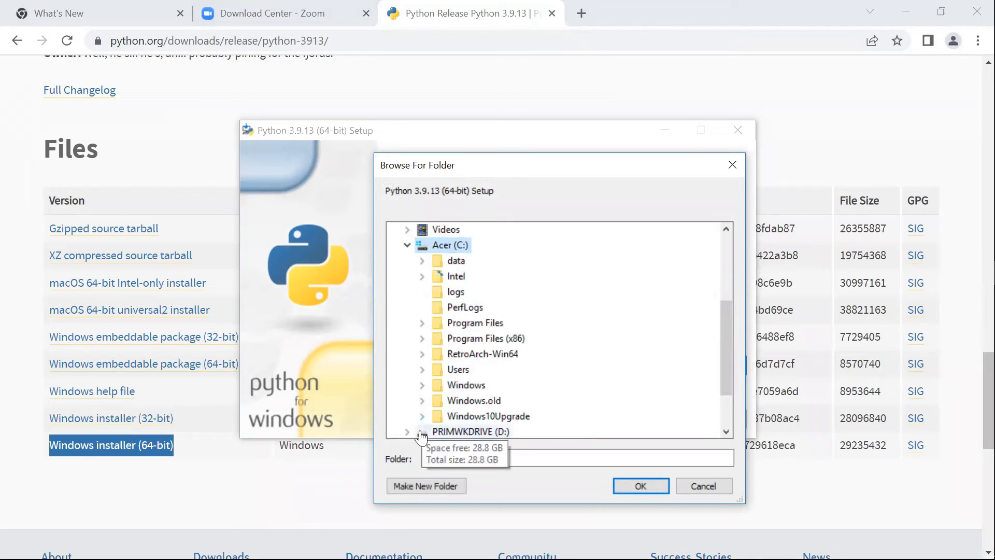
left_click(422, 487)
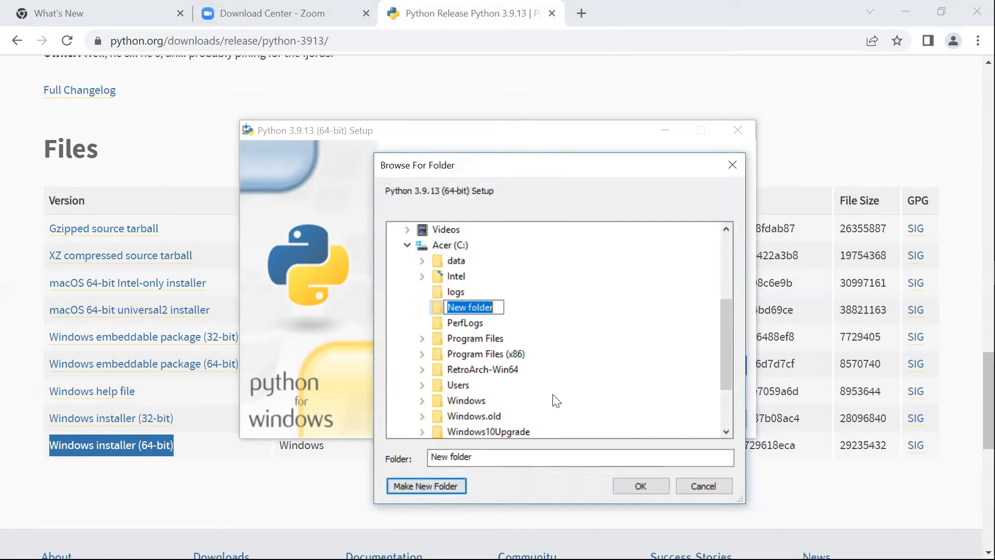
type("glob")
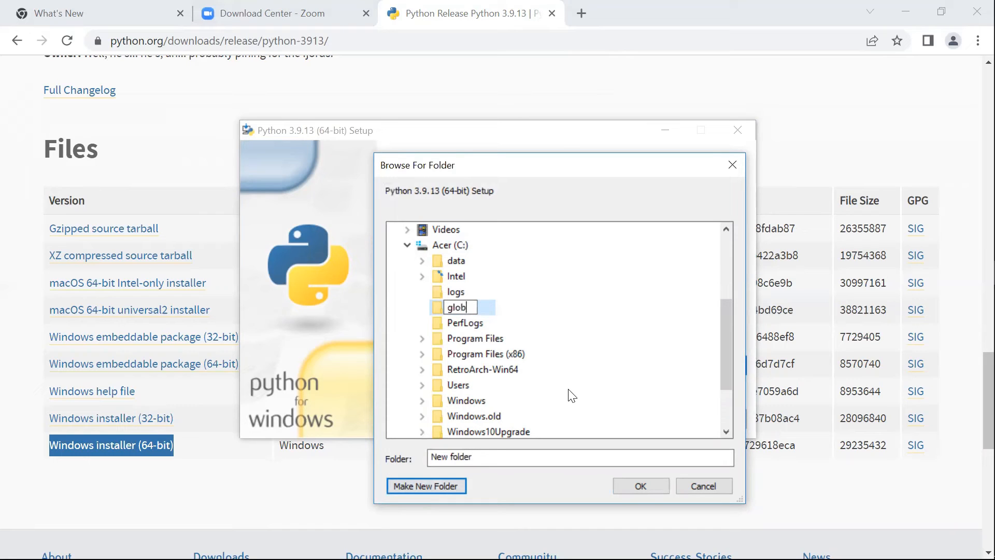
type("al-software-academy")
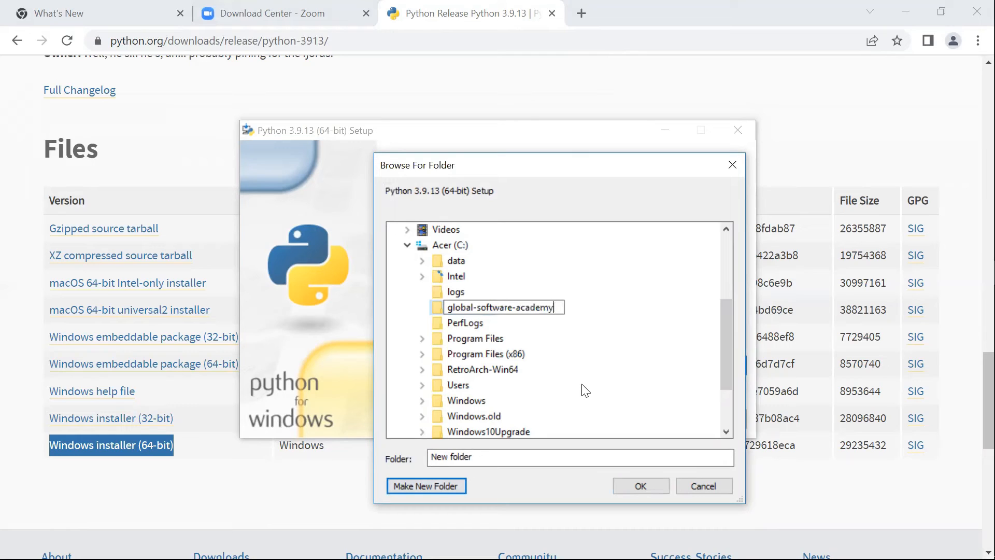
Step: Select the full name of the new folder on Acer (C:) and confirm it as global-software-academy
key("shift+Left")
key("shift+Left")
key("shift+Left")
key("shift+Left")
key("shift+Left")
key("shift+Left")
key("shift+Left")
key("shift+Left")
key("shift+Left")
key("shift+Left")
key("shift+Left")
key("shift+Left")
key("shift+Left")
key("shift+Left")
key("shift+Left")
key("shift+Left")
key("shift+Left")
key("shift+Left")
key("shift+Left")
key("shift+Left")
key("shift+Left")
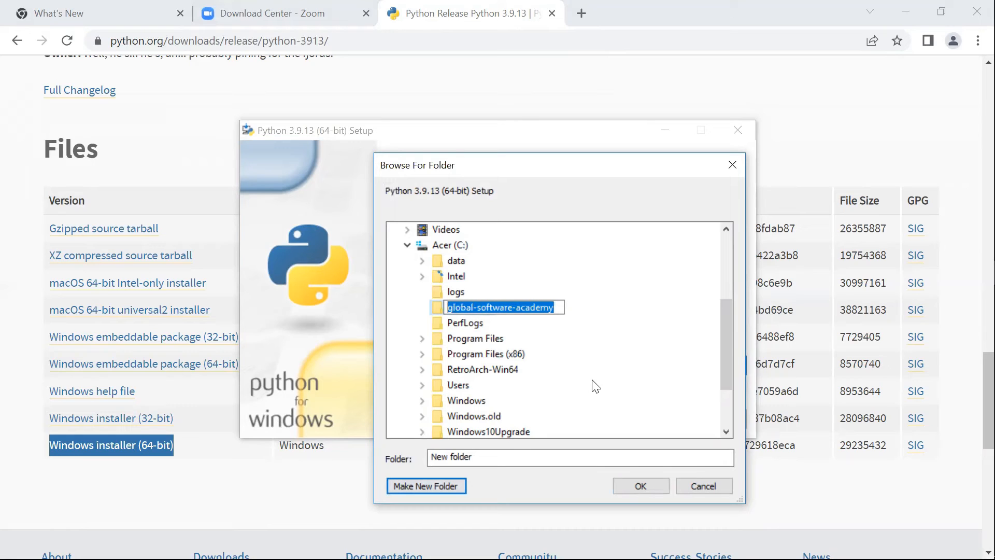
key("Return")
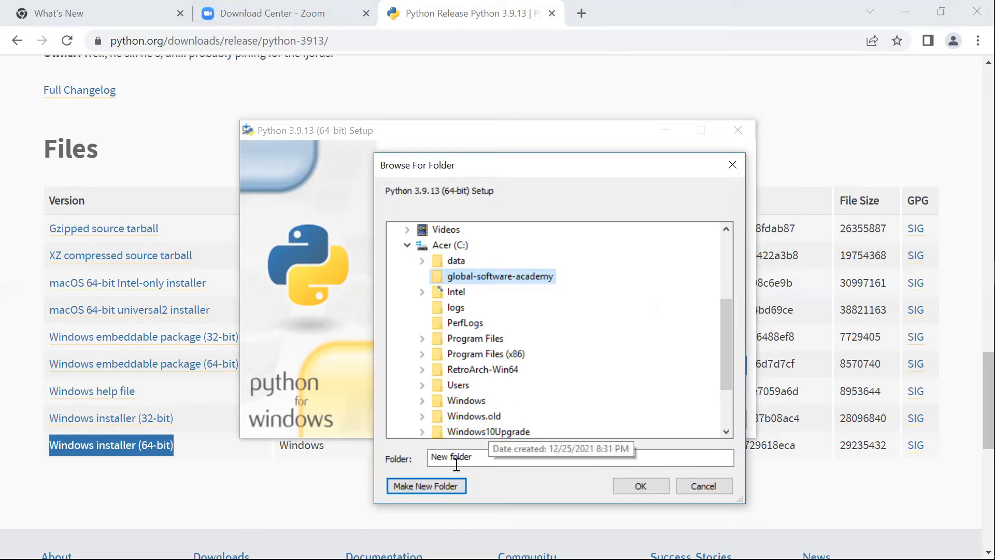
Step: Create a subfolder named python inside global-software-academy and accept it as the install location
left_click(459, 487)
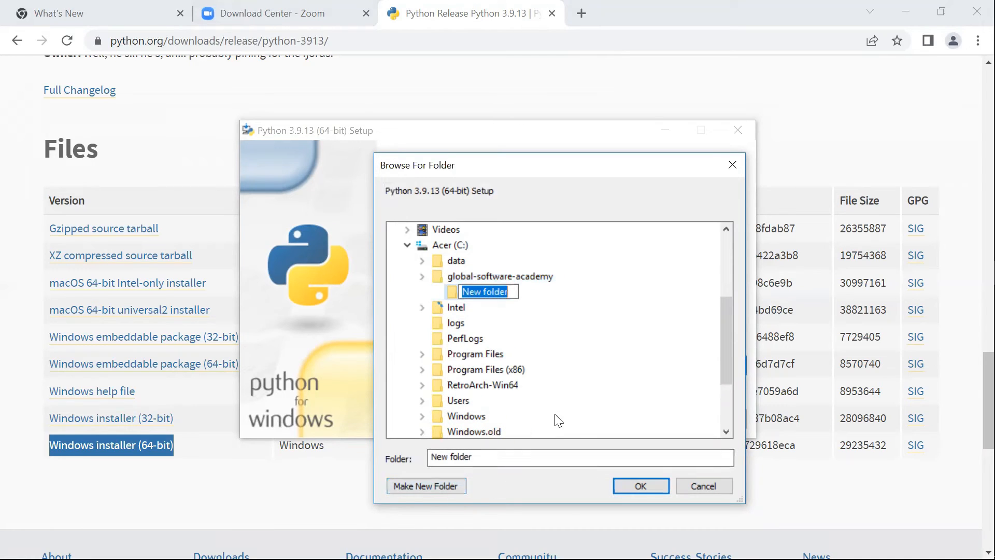
type("py")
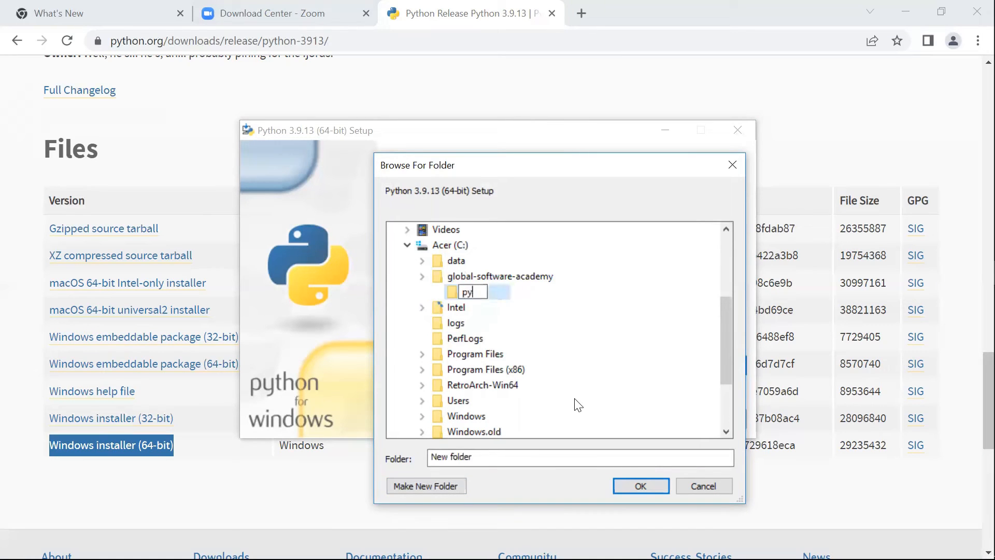
type("thon")
key("Return")
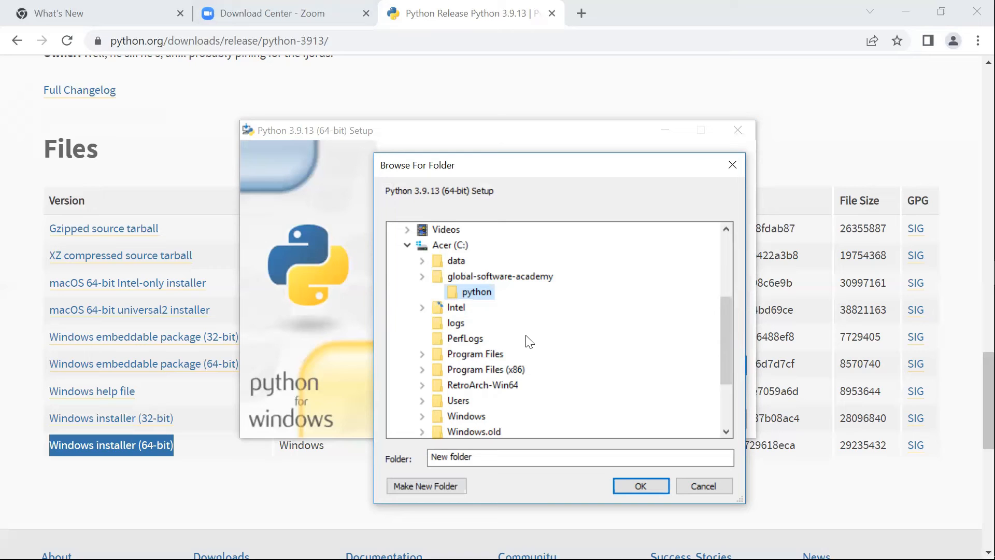
left_click(632, 484)
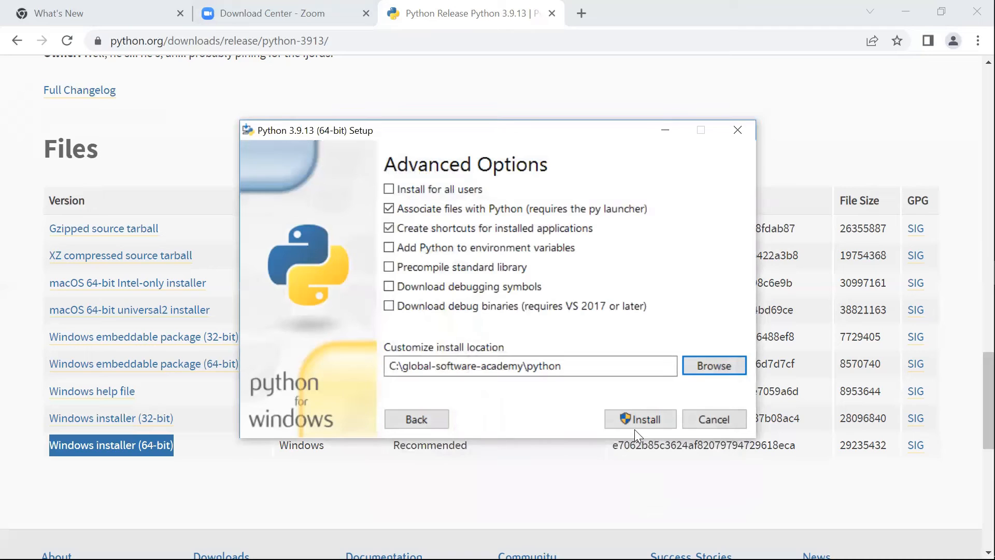
Step: Install Python with the path length limit disabled, and close the setup
left_click(671, 423)
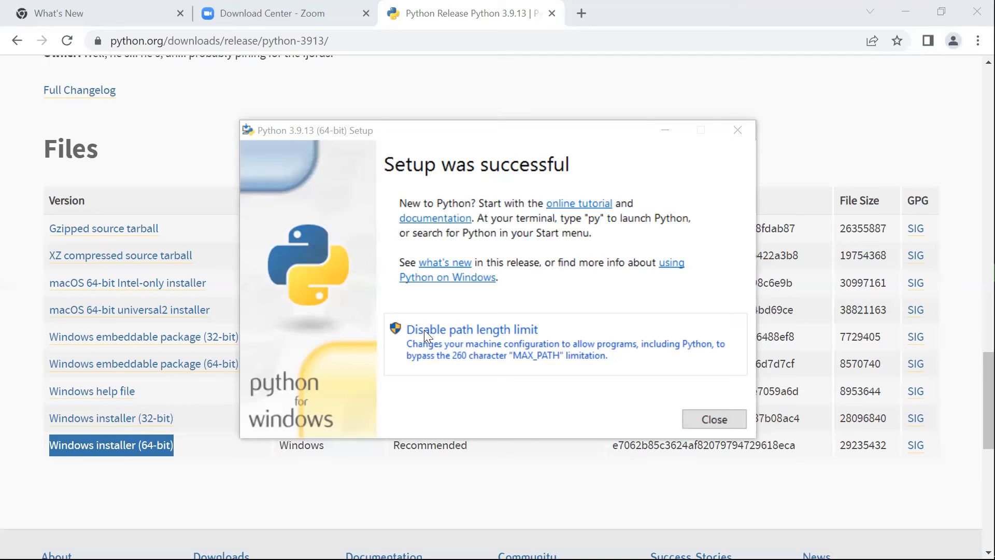
left_click(559, 332)
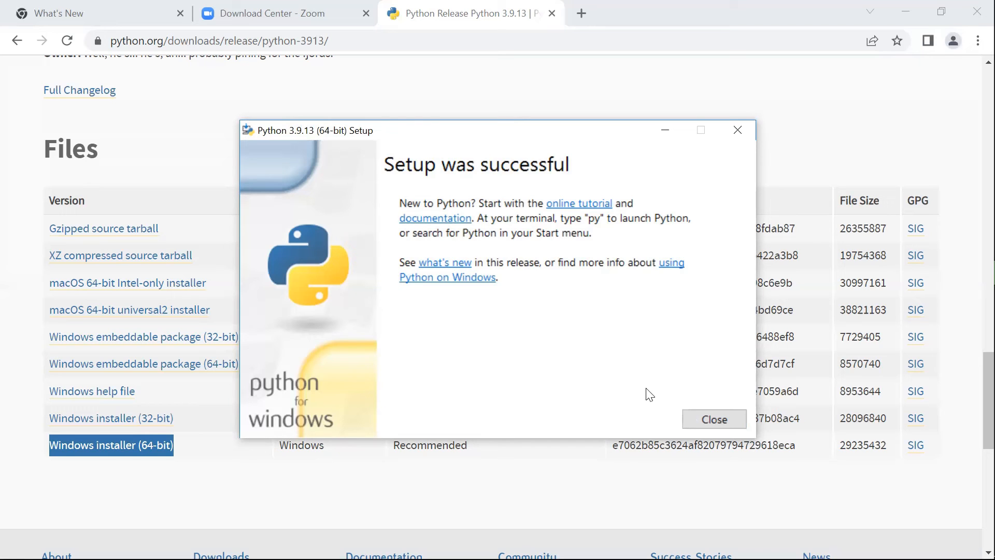
left_click(713, 419)
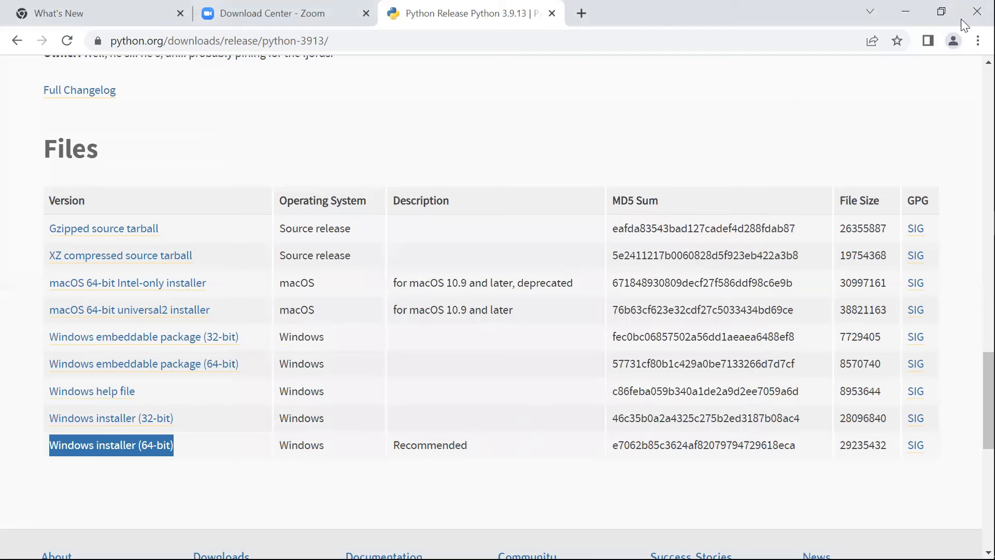
Step: Search Windows for "windows explorer" and open File Explorer
mouse_move(973, 16)
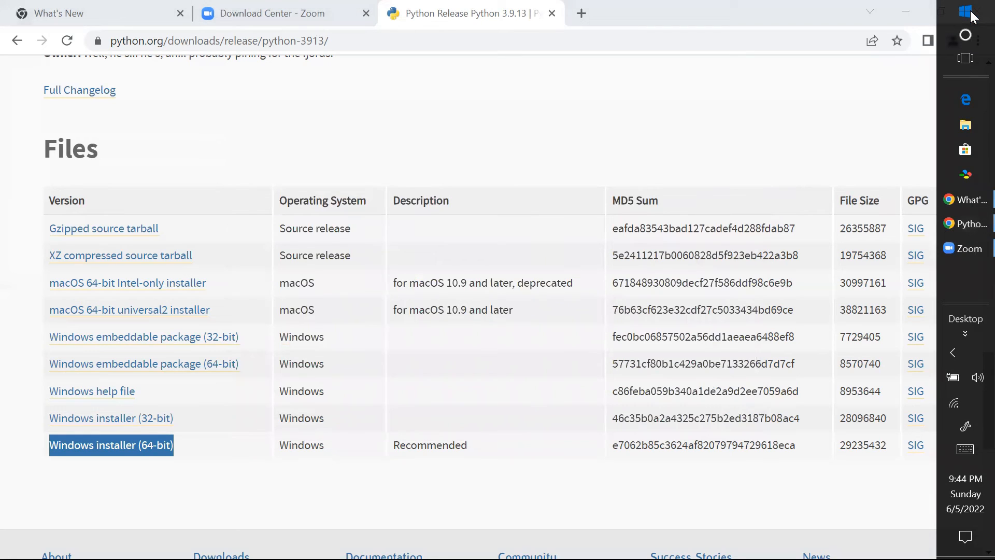
left_click(966, 12)
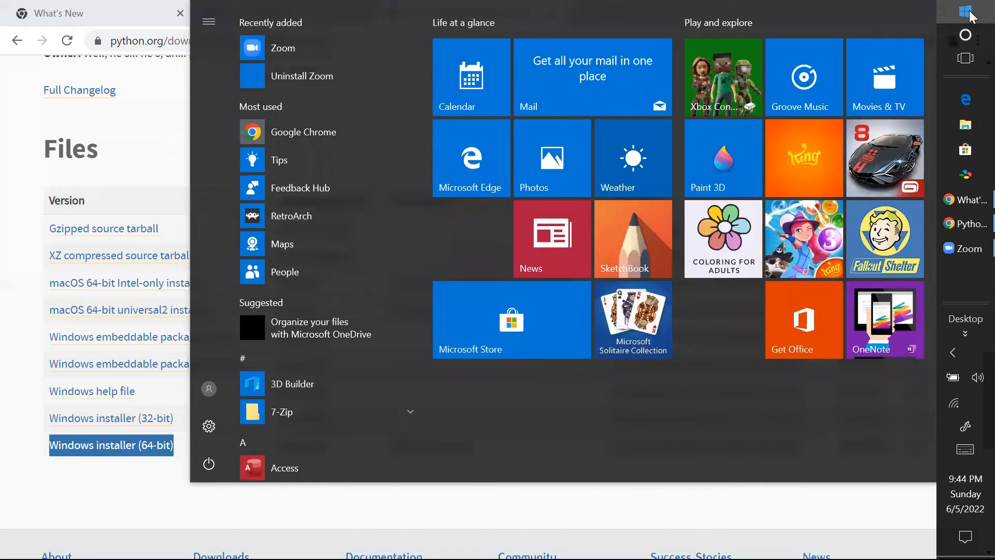
type("wi")
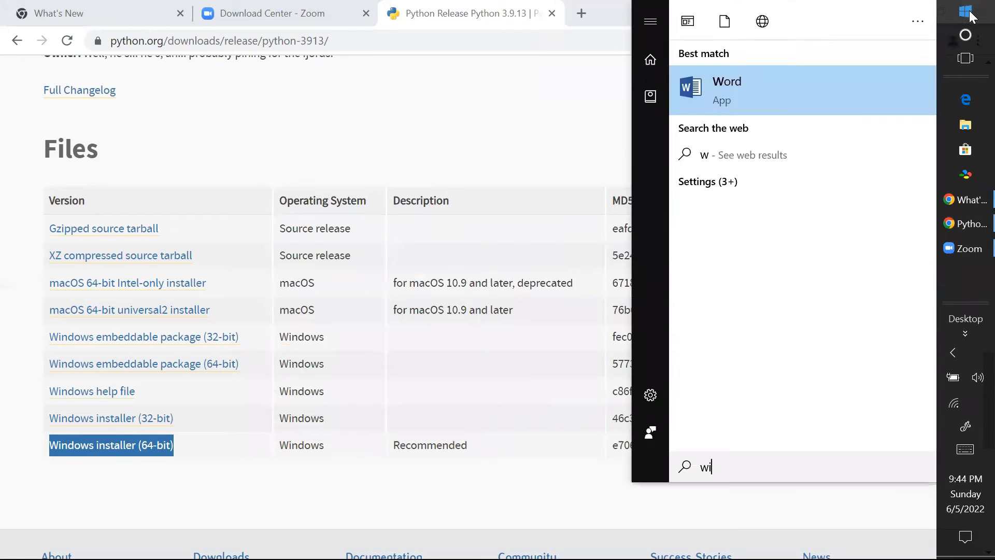
type("ndows exp")
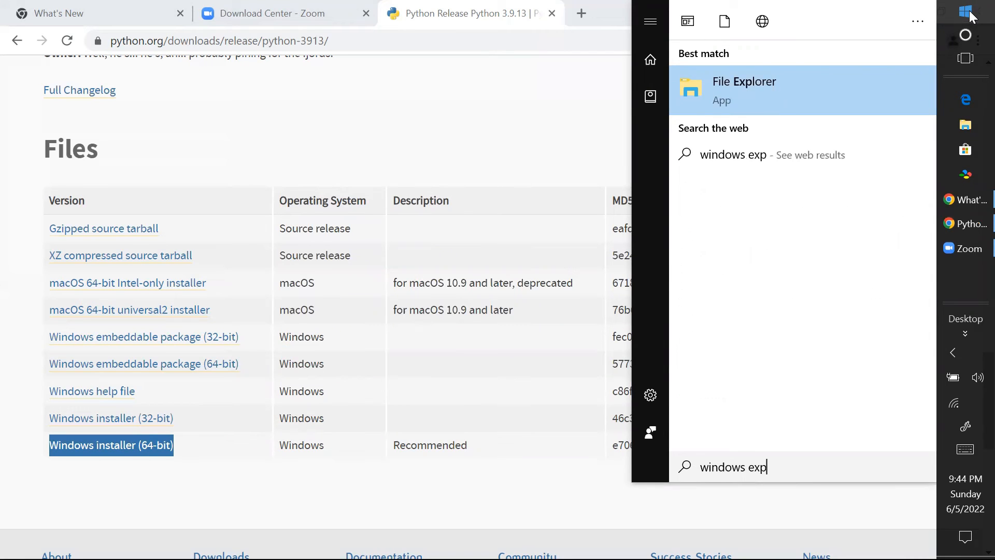
type("lorer")
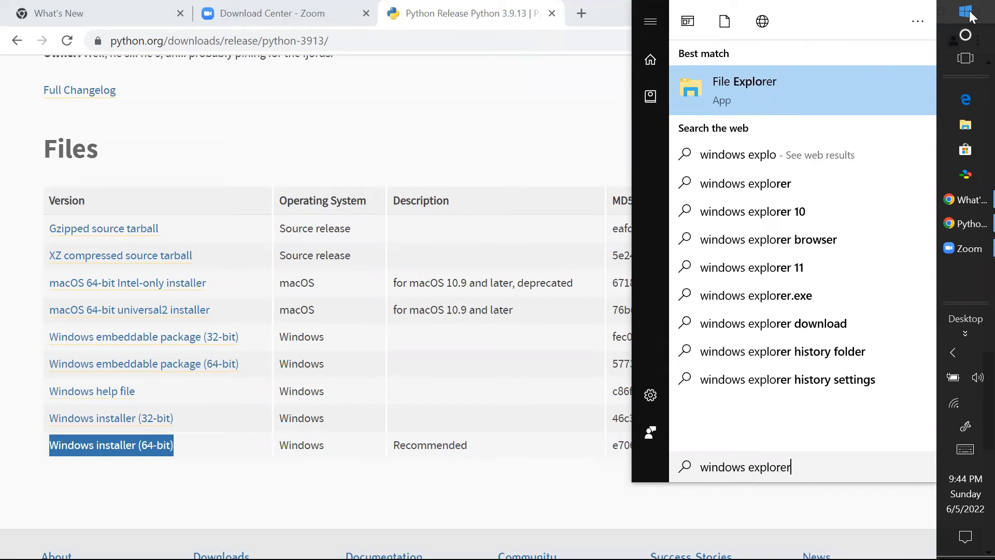
left_click(755, 86)
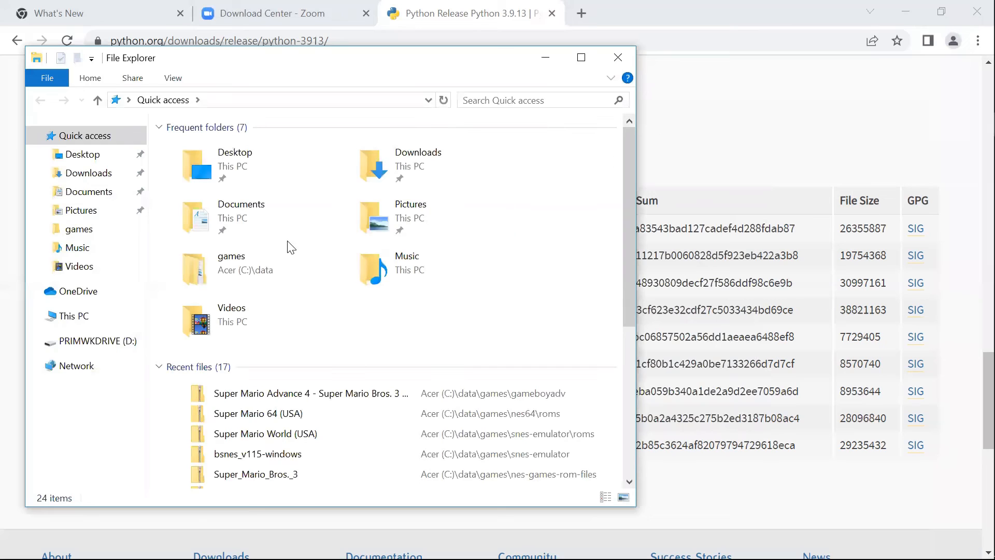
Step: Go to the python folder inside global-software-academy on the Acer (C:) drive
left_click(76, 317)
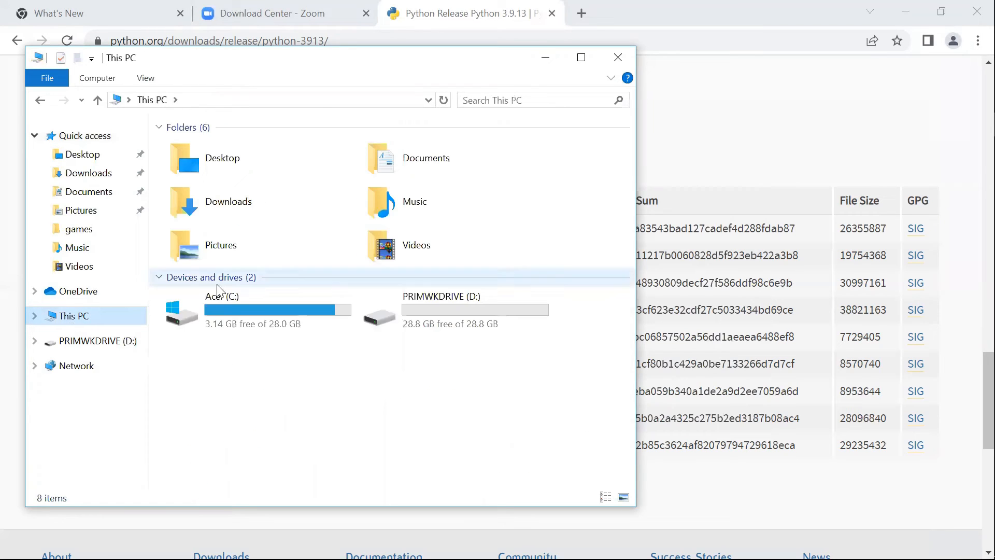
left_click(261, 314)
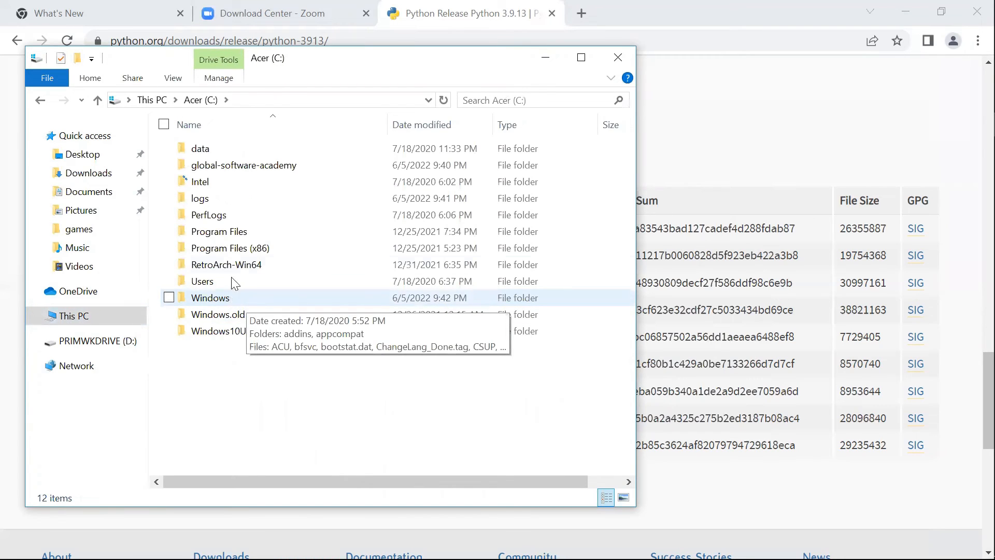
left_click(259, 172)
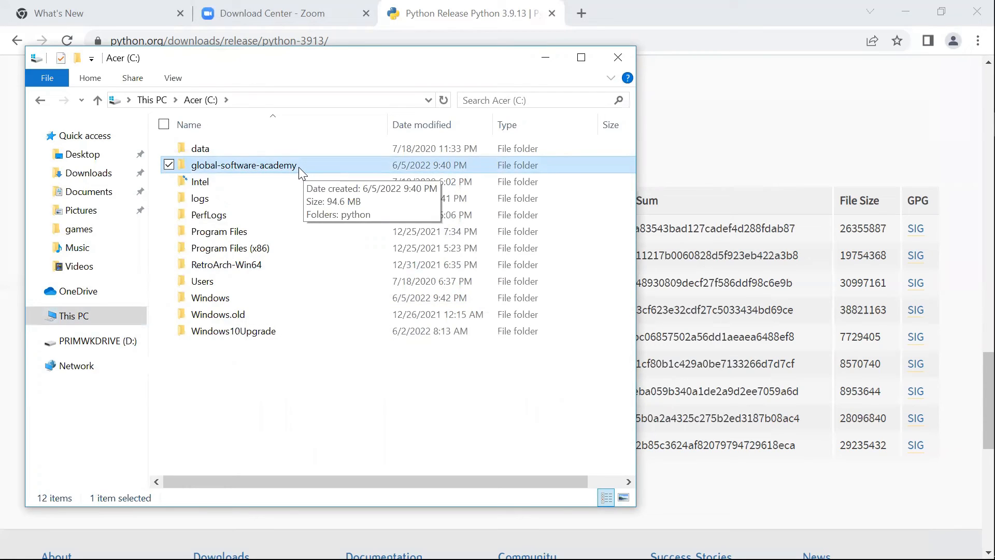
double_click(300, 172)
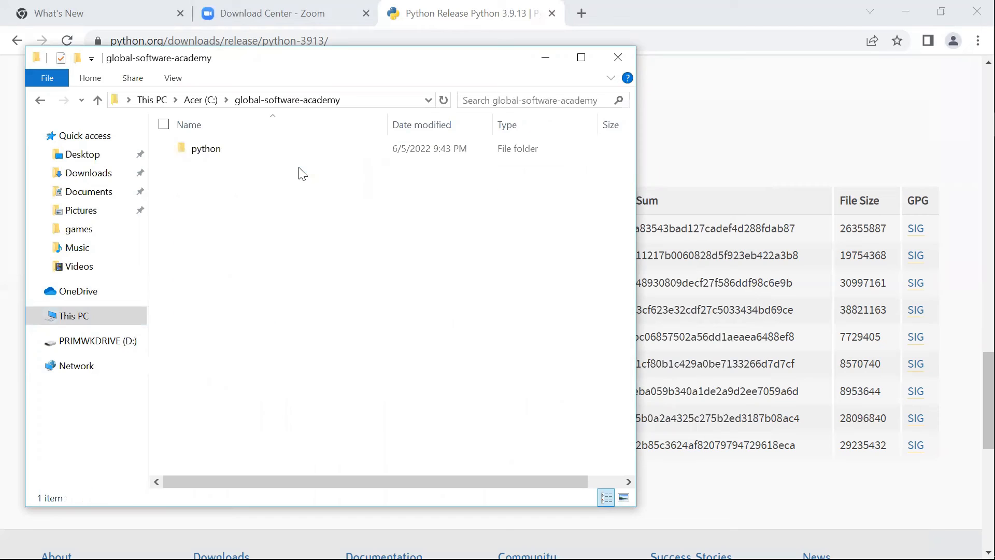
double_click(222, 157)
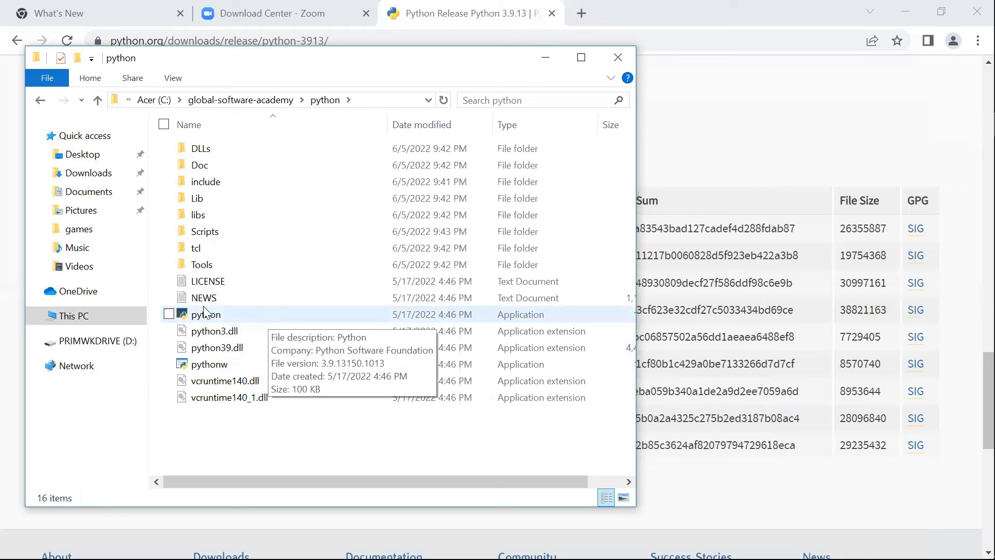
Step: Select the python application and copy its folder path, C:\global-software-academy\python
left_click(212, 316)
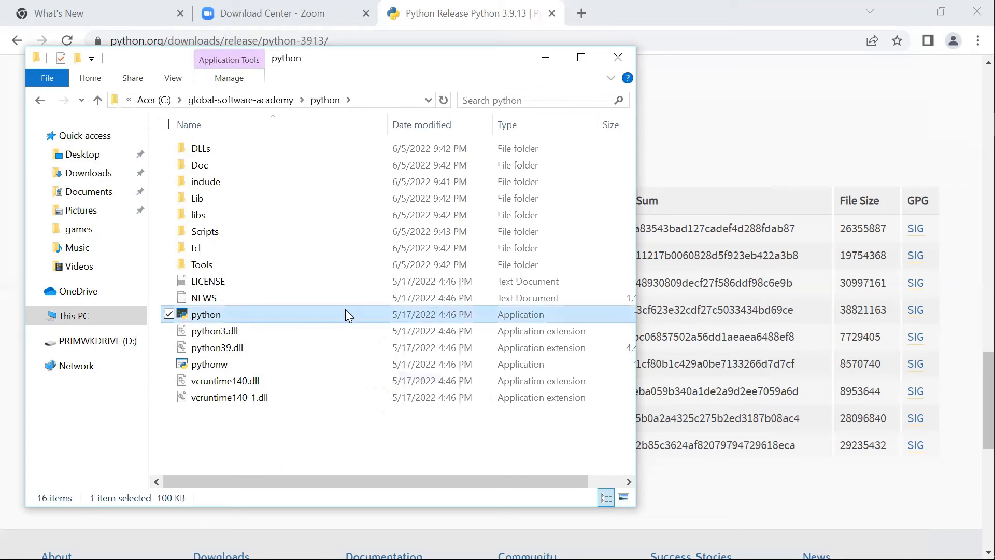
left_click(363, 100)
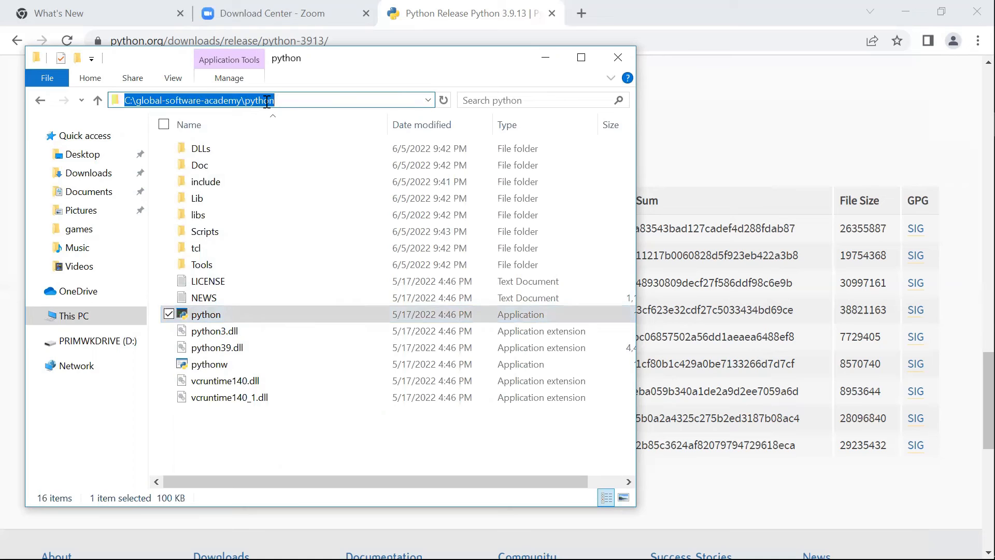
right_click(267, 101)
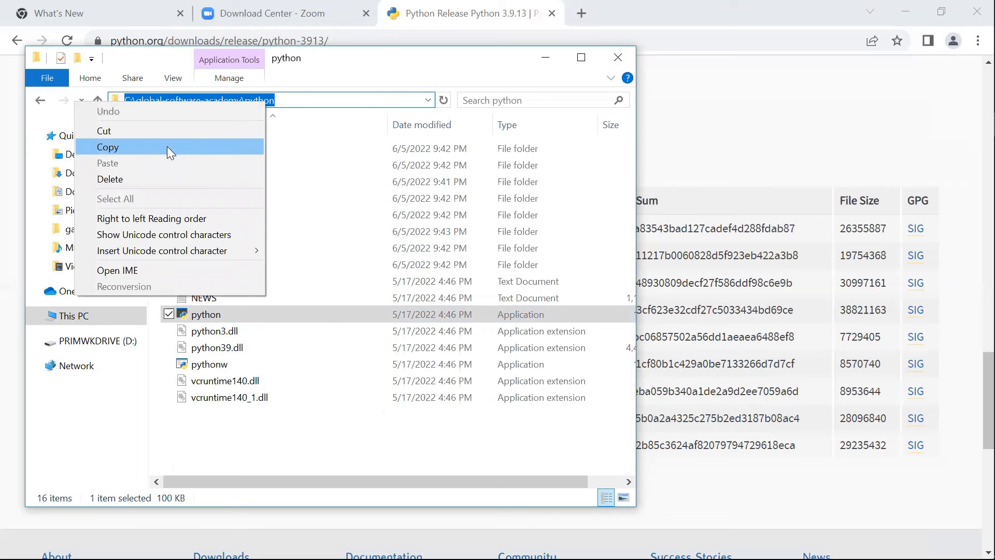
left_click(135, 147)
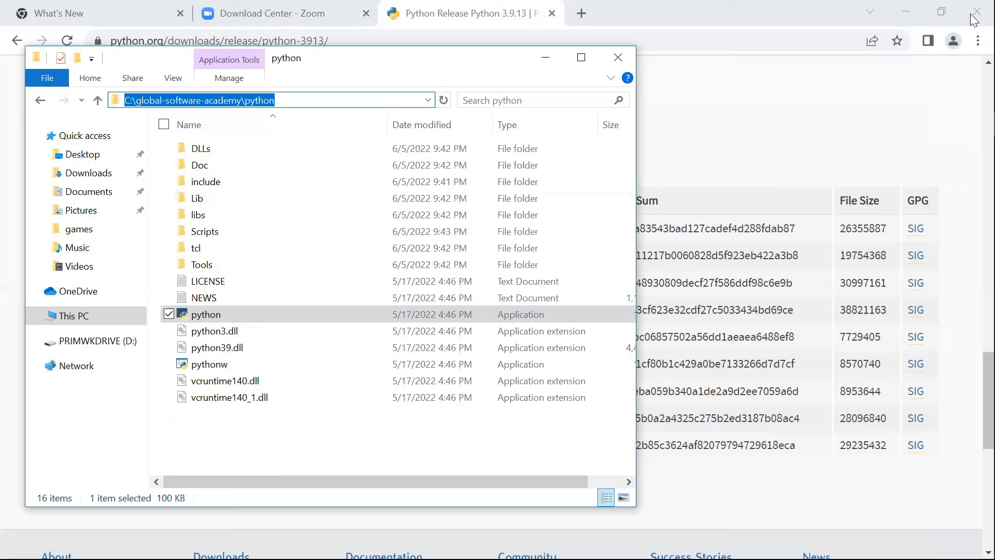
Step: Search Windows for "env", open the system environment variables settings and show the Environment Variables dialog
mouse_move(972, 6)
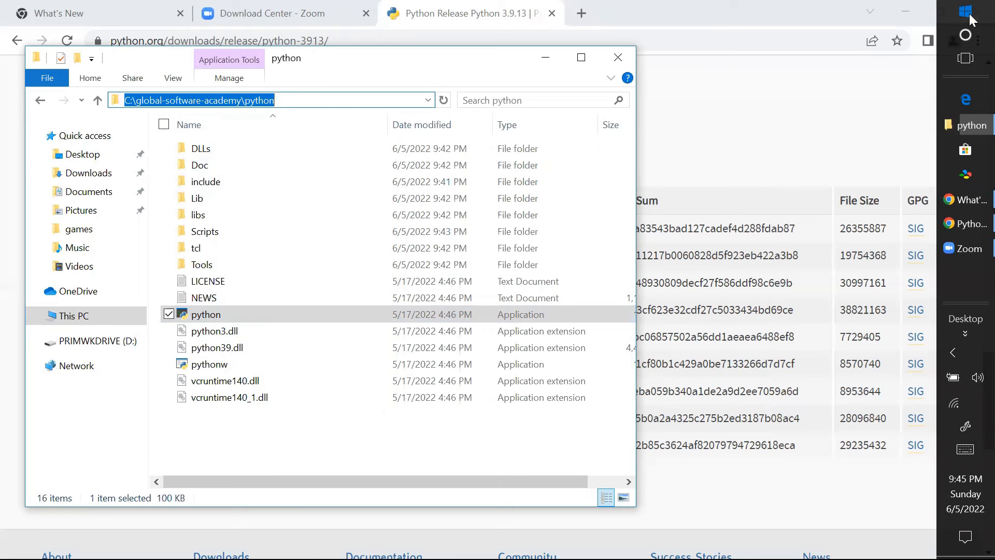
left_click(965, 13)
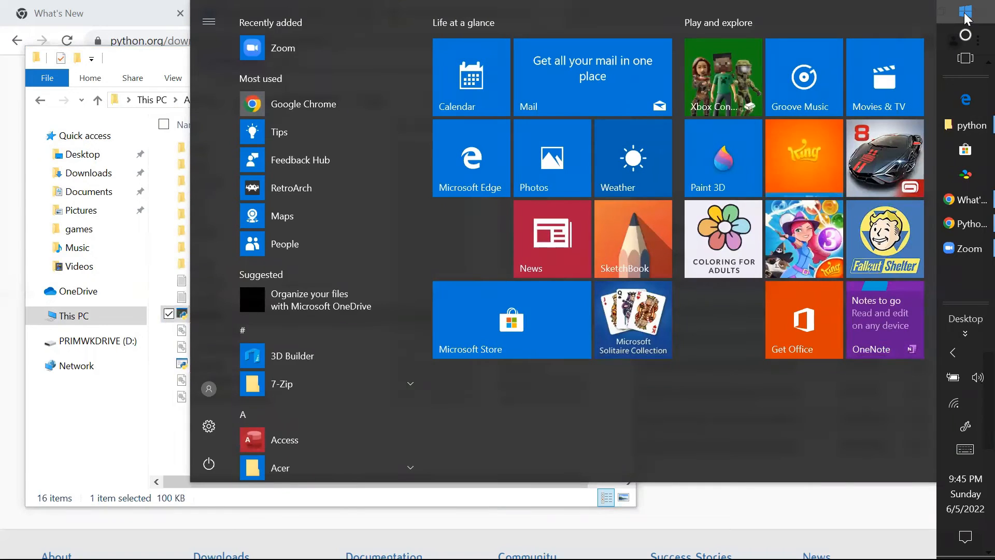
type("env")
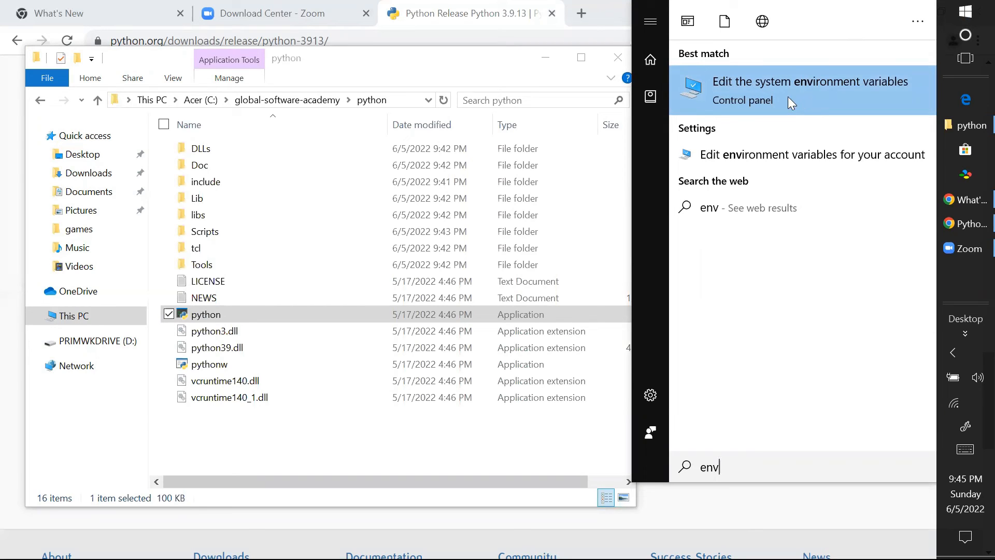
left_click(788, 97)
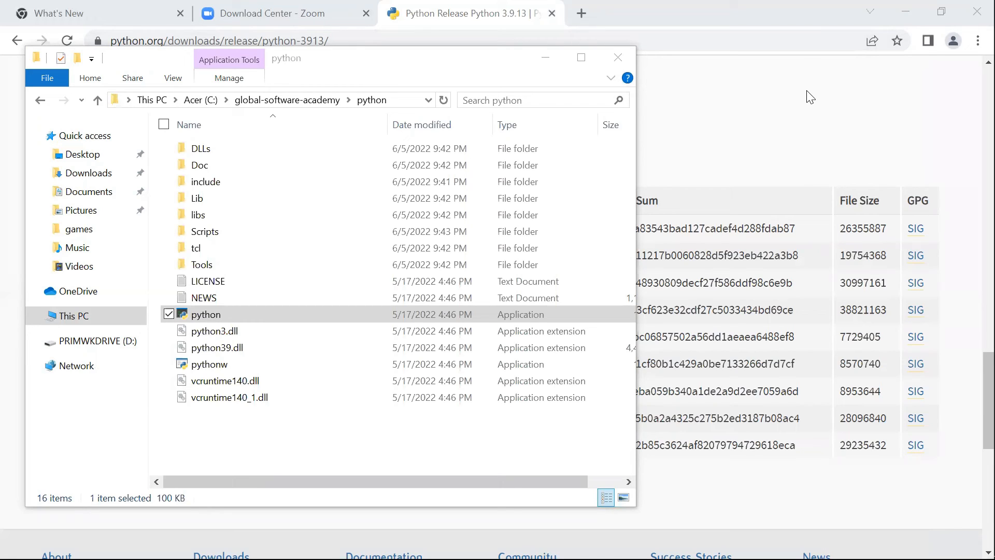
mouse_move(991, 155)
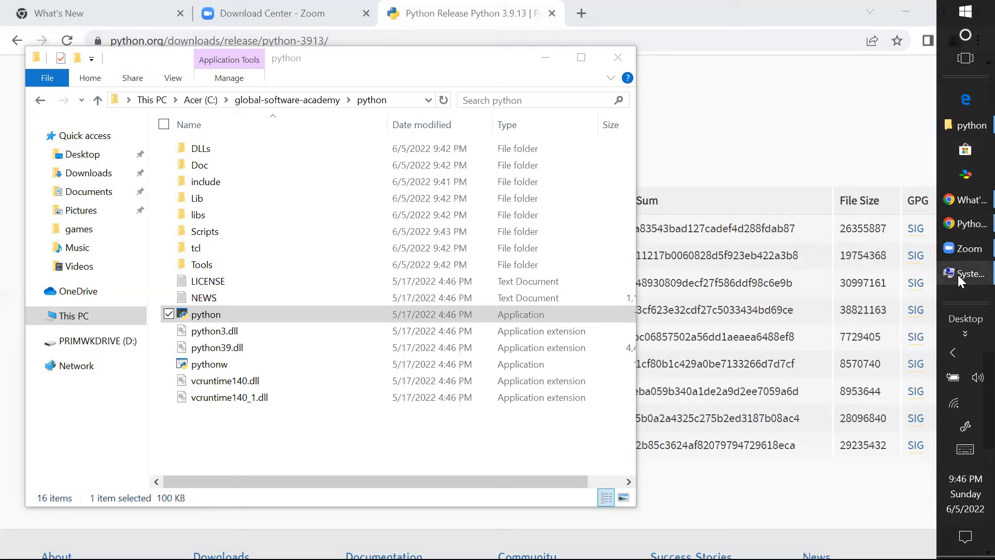
left_click(959, 274)
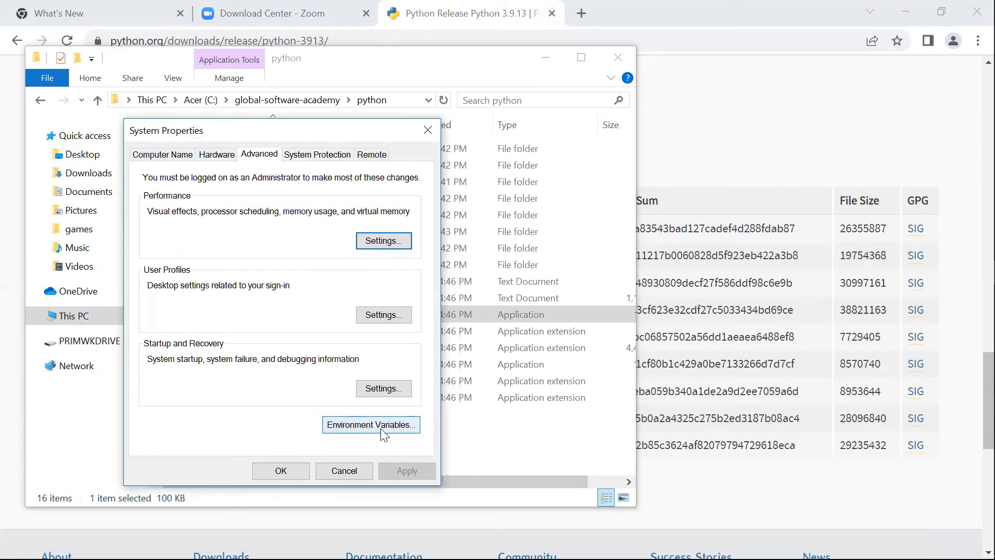
left_click(397, 426)
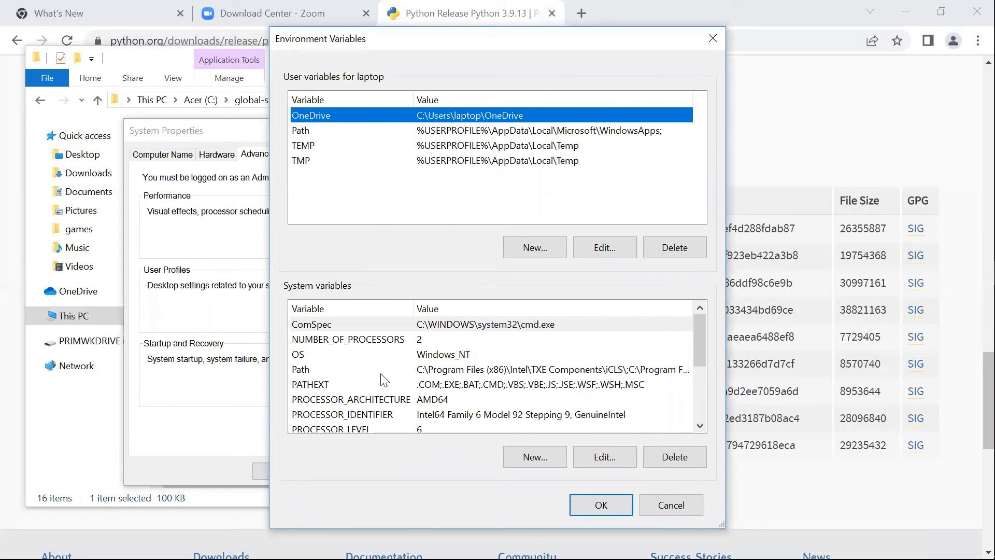
Step: Create a new system variable named python_home with the value C:\global-software-academy\python
left_click(461, 370)
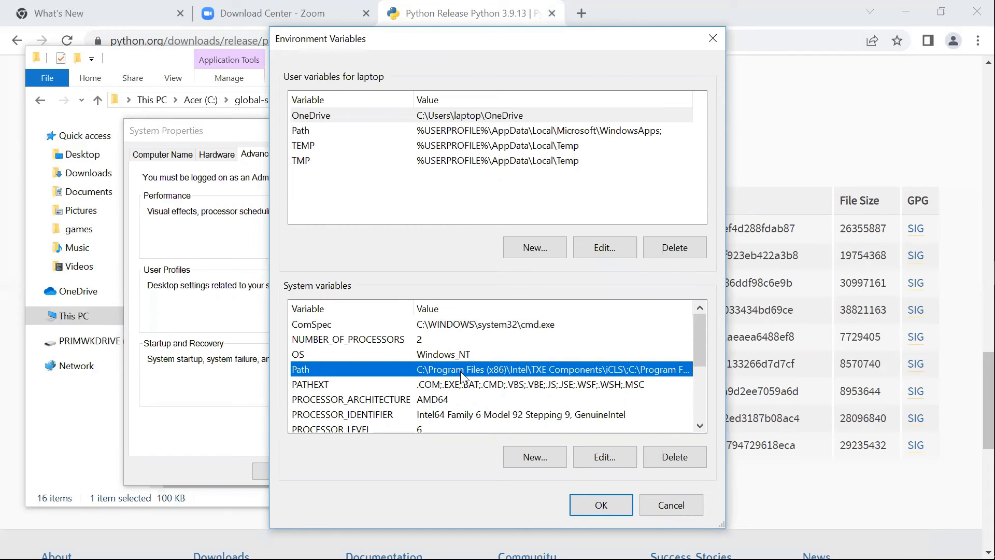
scroll(460, 371, "down", 1)
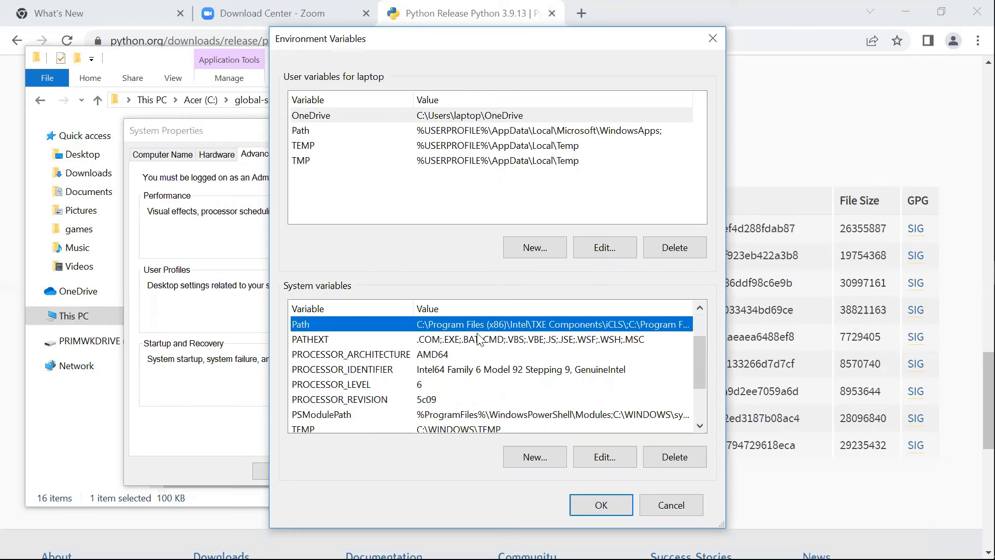
scroll(478, 343, "down", 2)
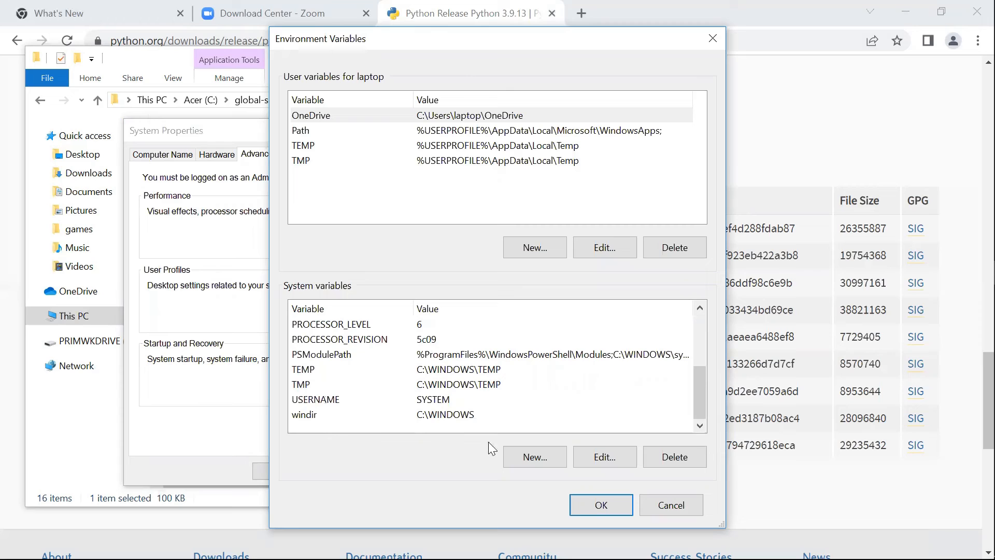
left_click(522, 456)
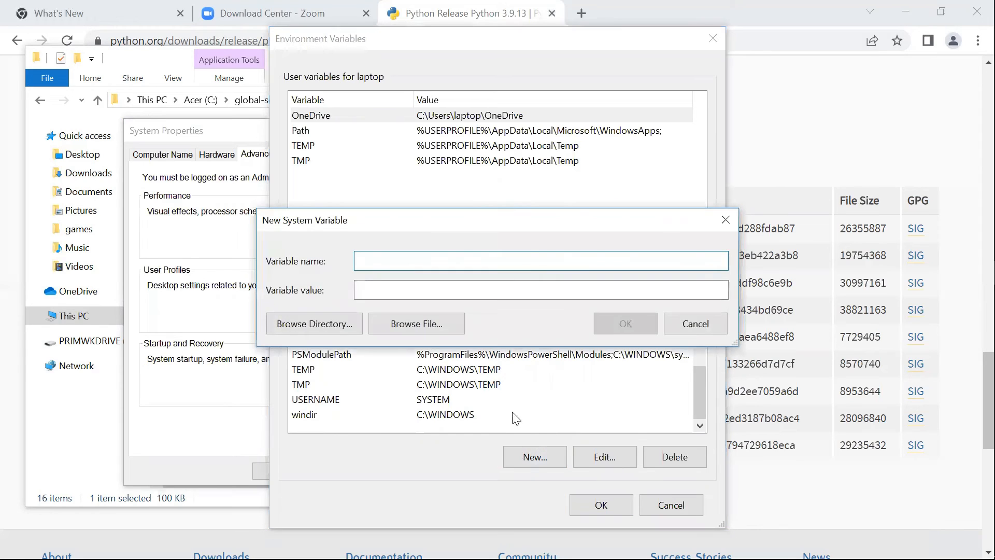
type("python_home")
left_click(398, 290)
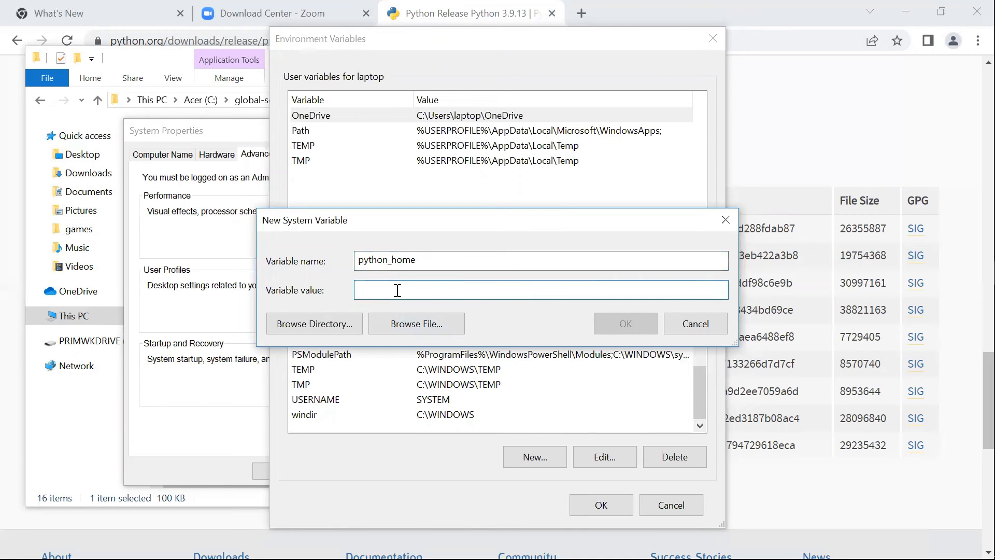
right_click(398, 290)
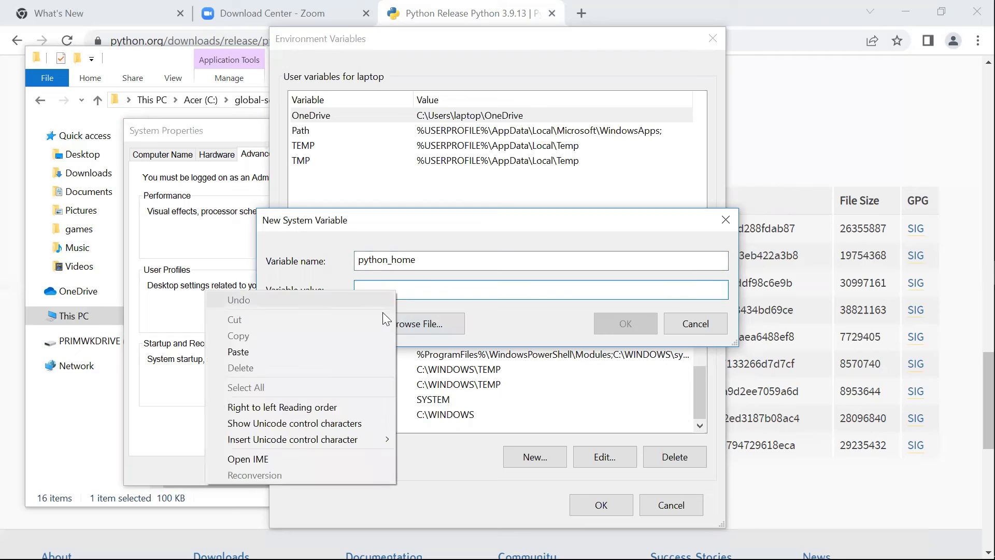
left_click(353, 351)
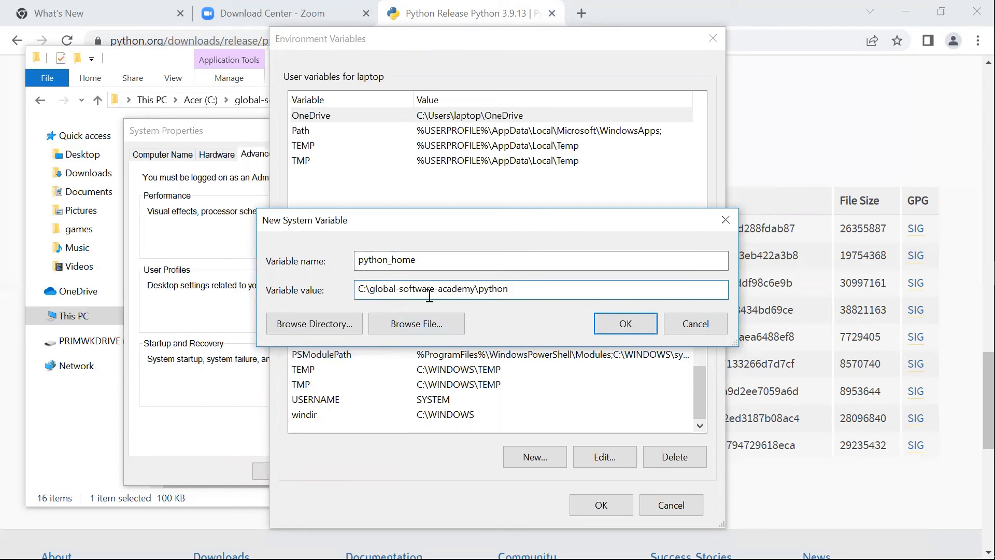
left_click_drag(509, 289, 340, 302)
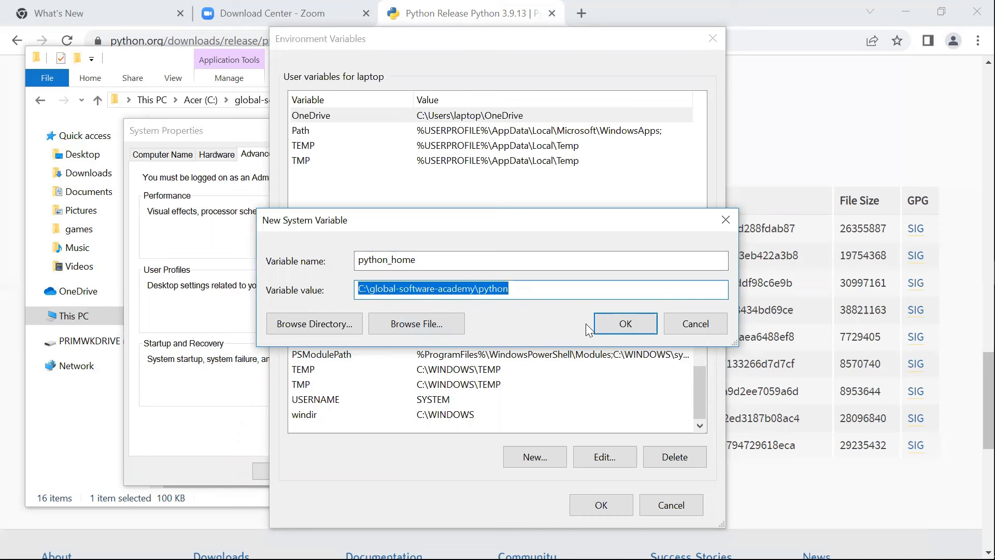
left_click(611, 329)
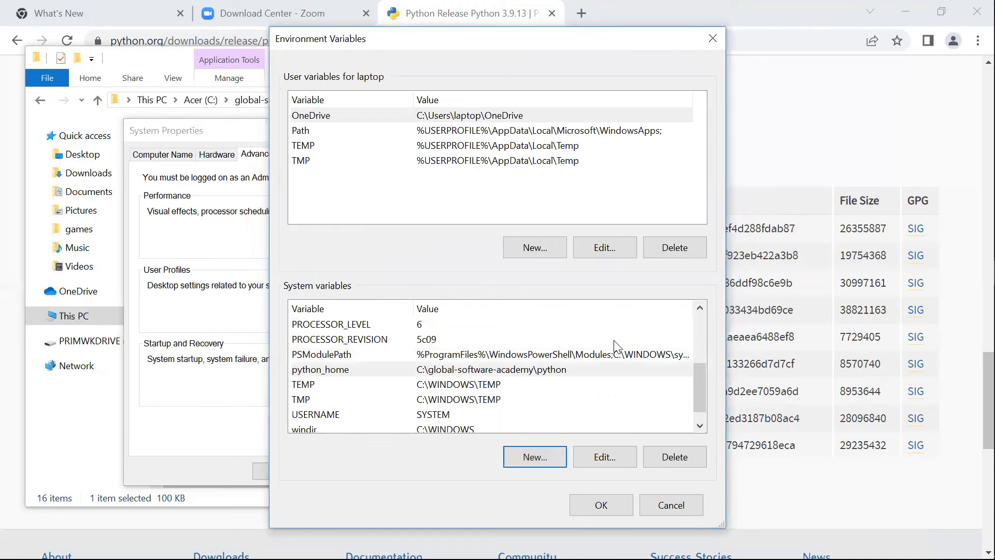
left_click(471, 372)
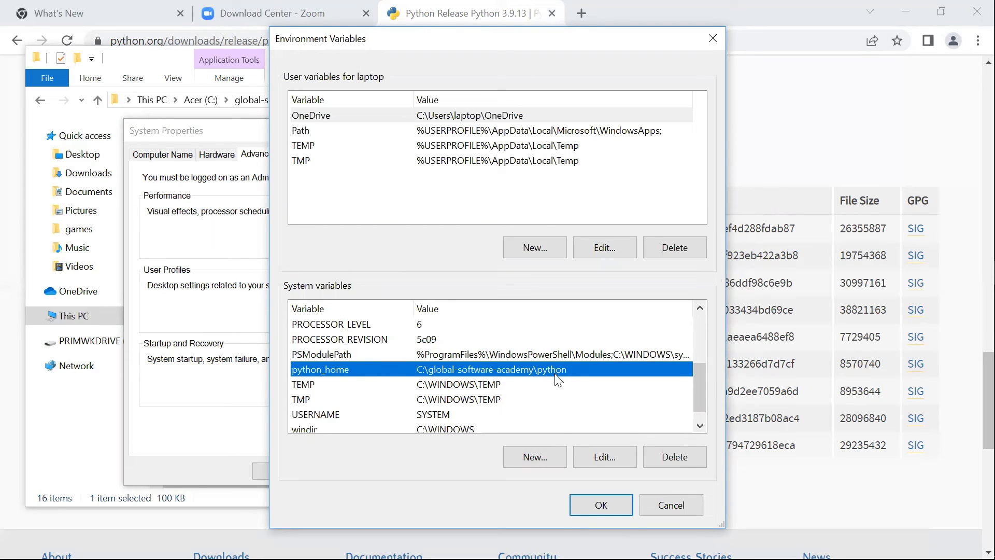
Step: Edit the system Path variable and add a new entry %python_home%
scroll(555, 380, "up", 3)
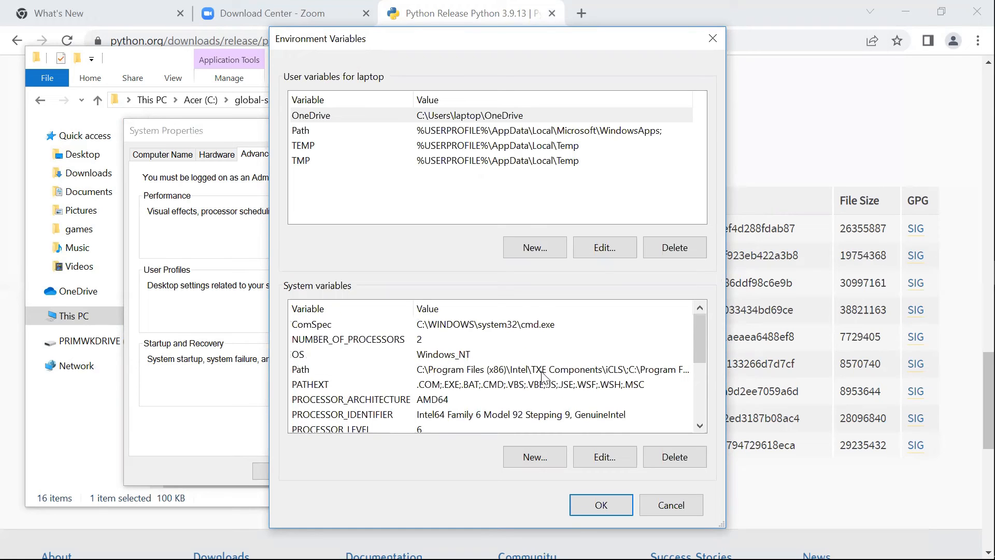
left_click(452, 372)
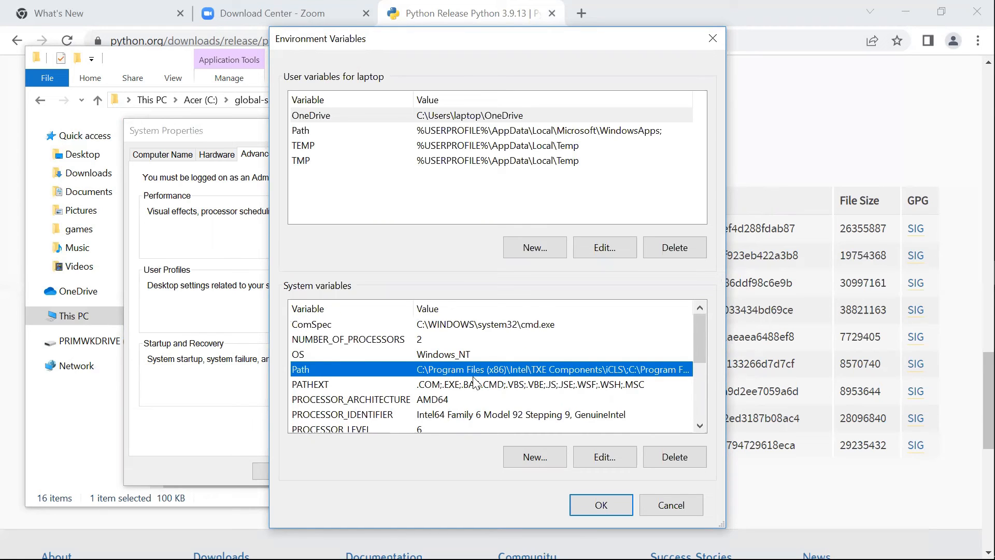
left_click(586, 459)
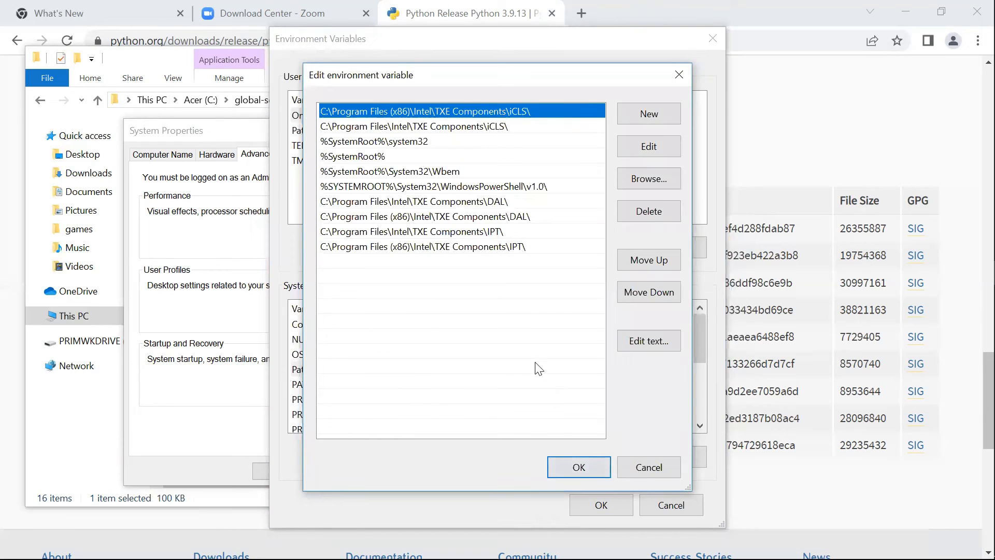
left_click(664, 114)
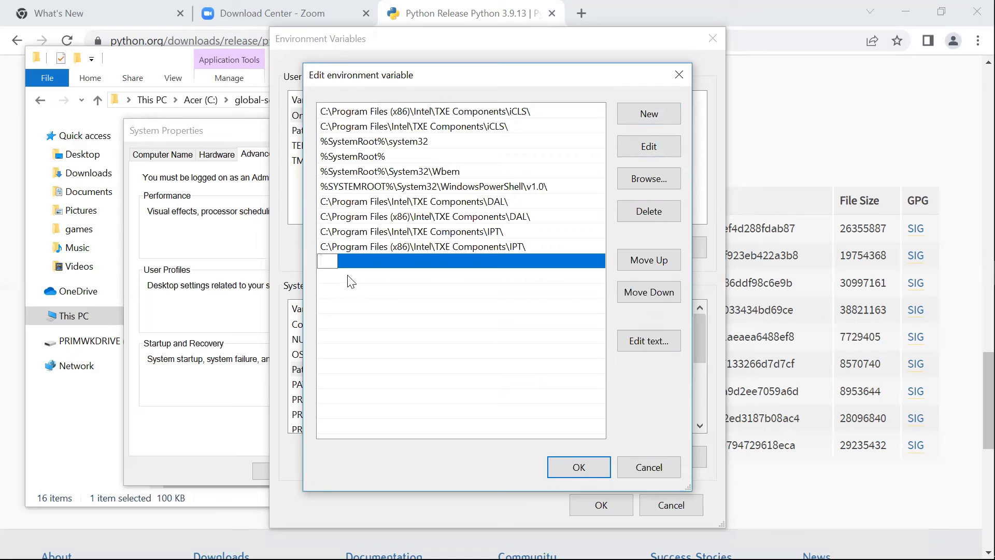
type("%python_home")
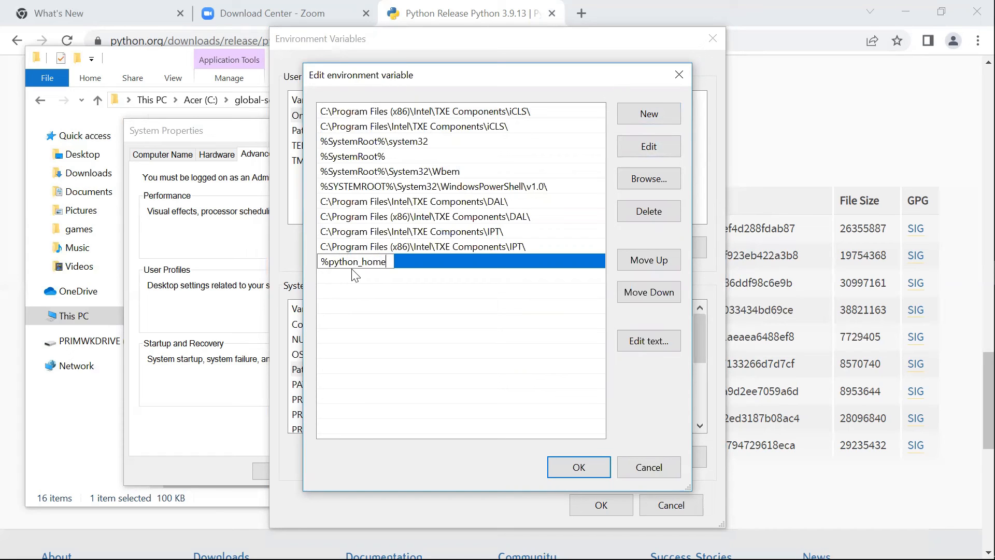
type("%")
key("Return")
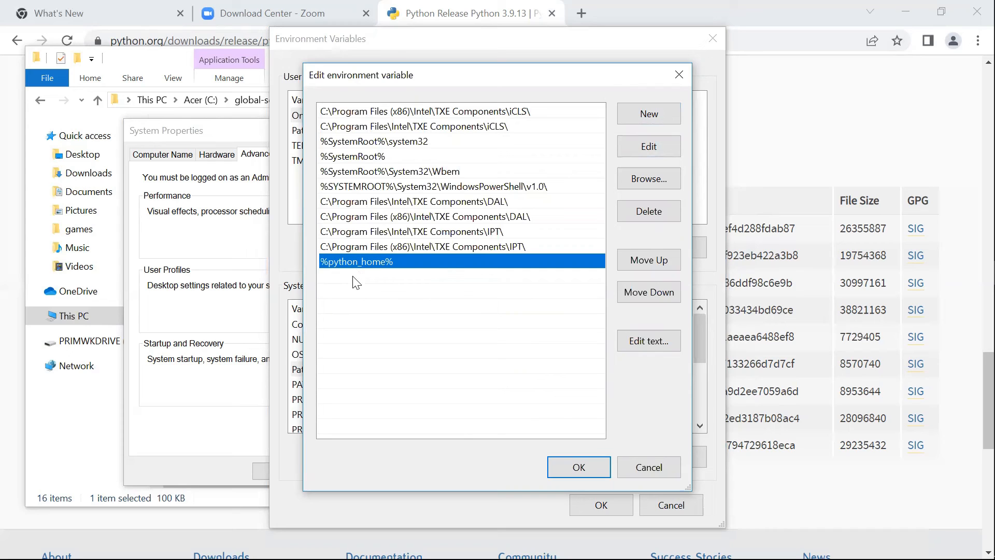
Step: Add another entry, %python_home%\scripts, to the system Path variable
left_click(665, 125)
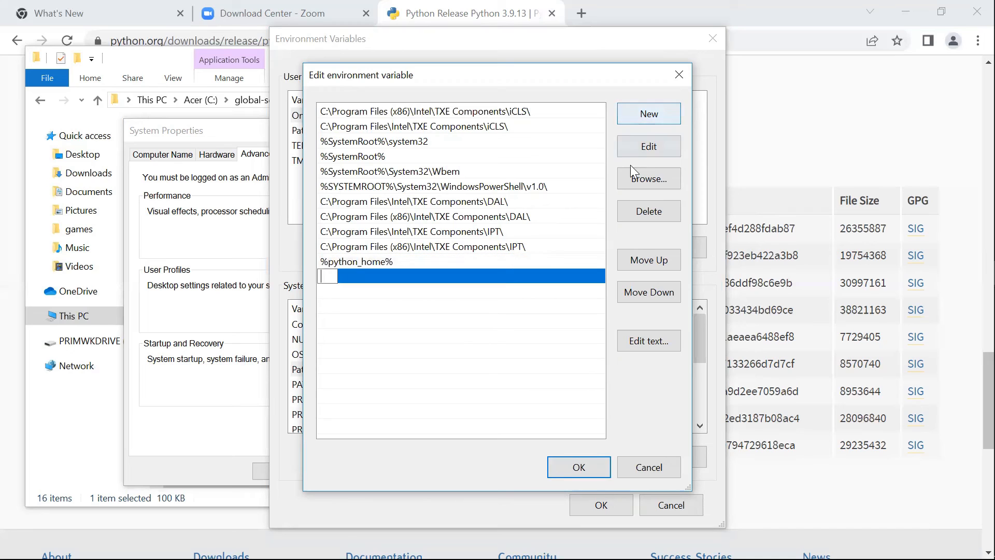
type("%")
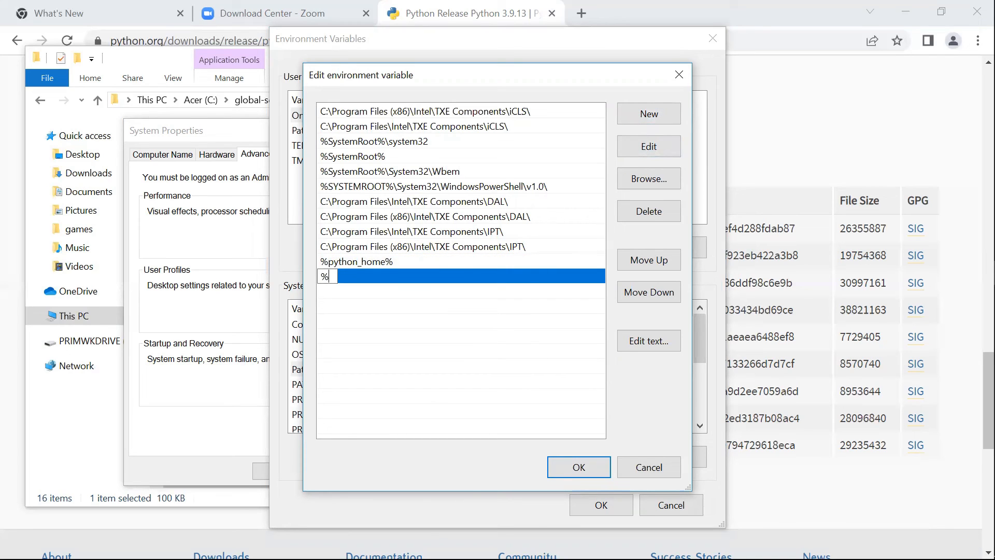
type("python_")
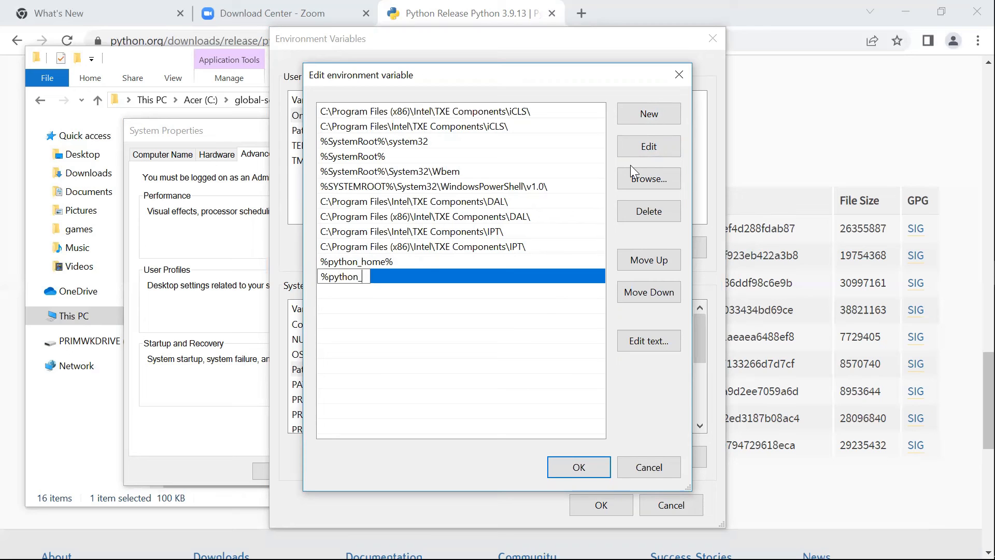
type("home%\\scr")
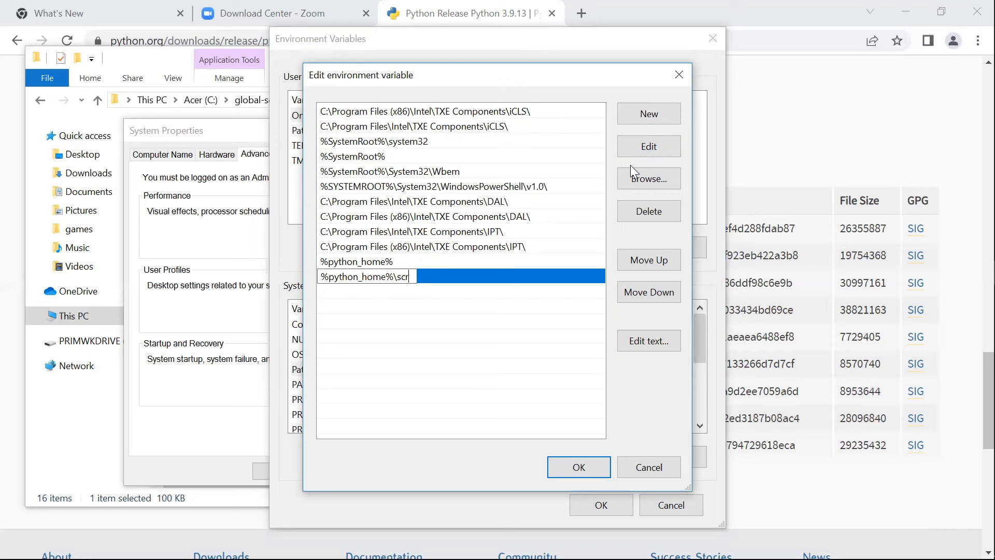
type("ipts")
key("Return")
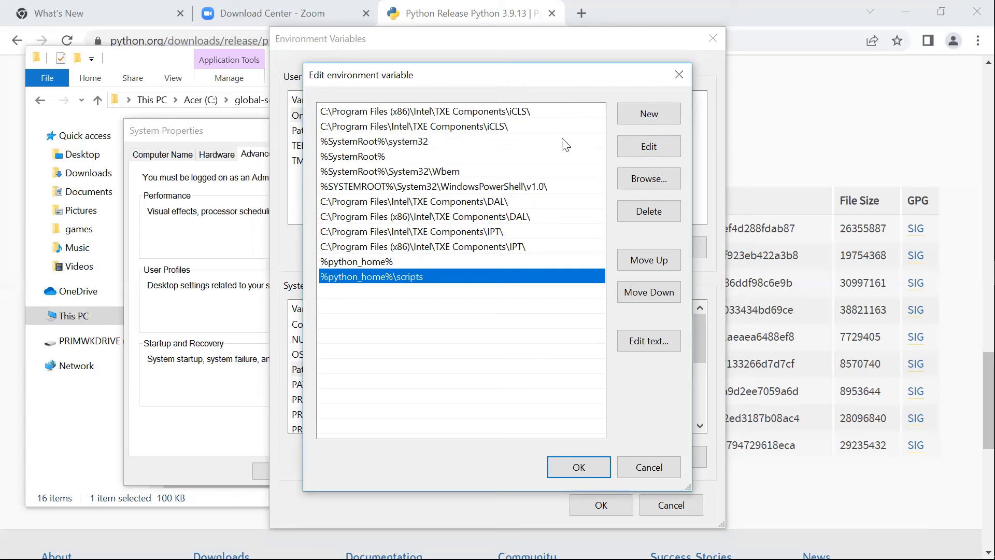
Step: Check the two new Path entries, then save the changes and close the environment variable and System Properties dialogs
left_click(423, 263)
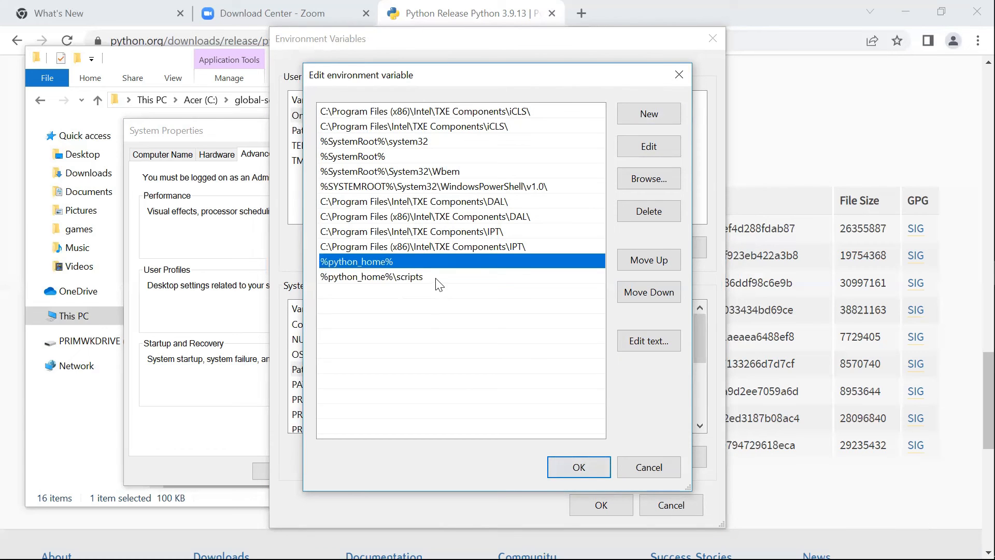
left_click(436, 278)
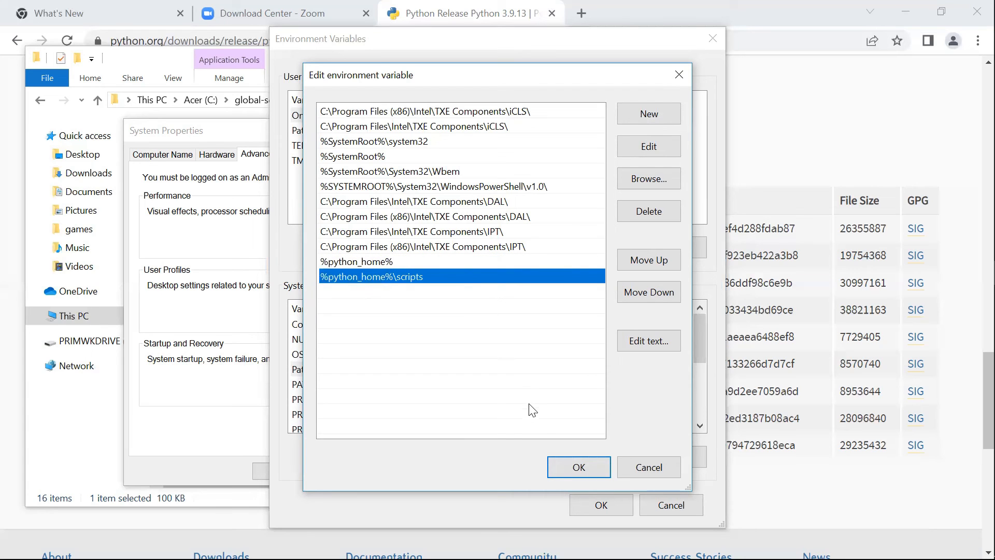
left_click(573, 468)
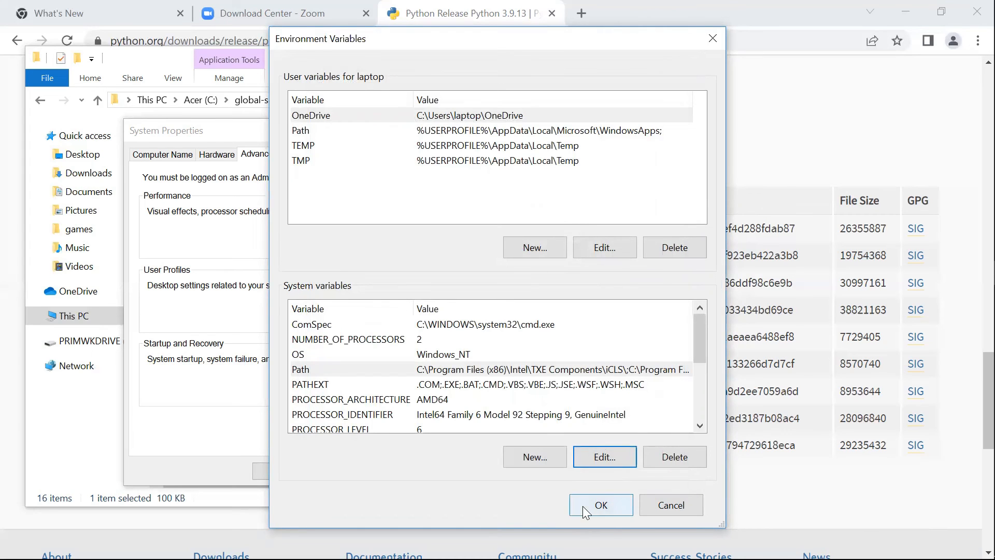
left_click(588, 509)
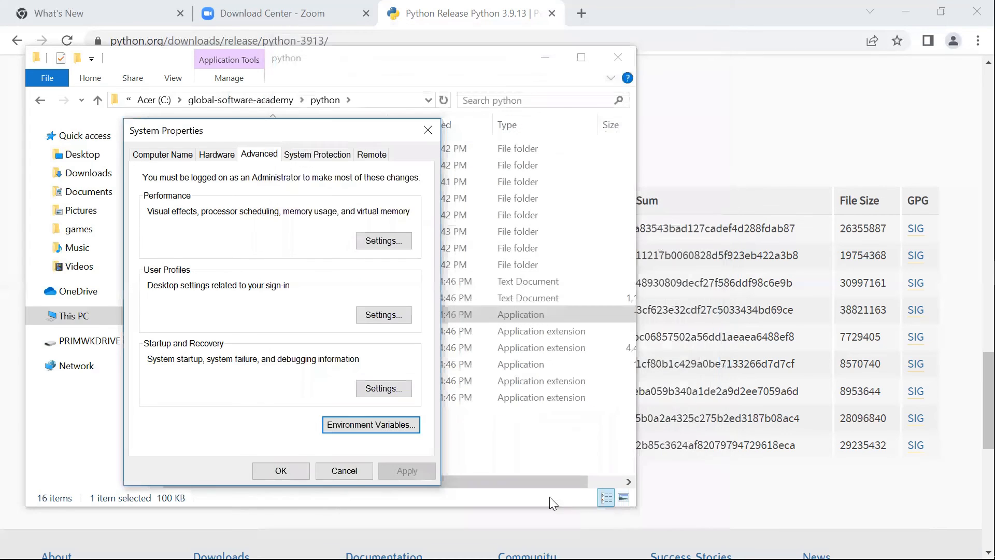
left_click(284, 471)
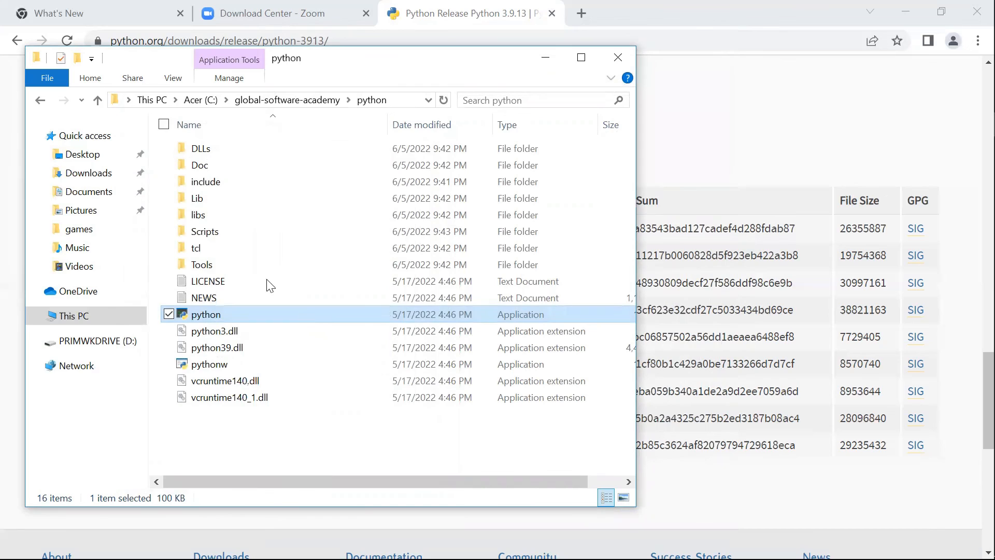
Step: Look at the pip application in the Scripts folder, then return to the python folder and look at the python application
left_click(232, 234)
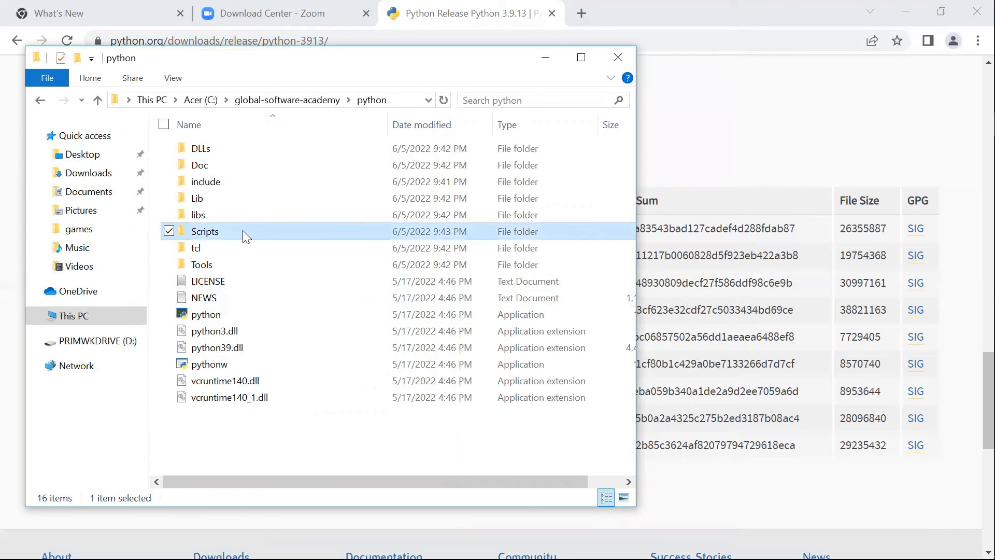
double_click(244, 237)
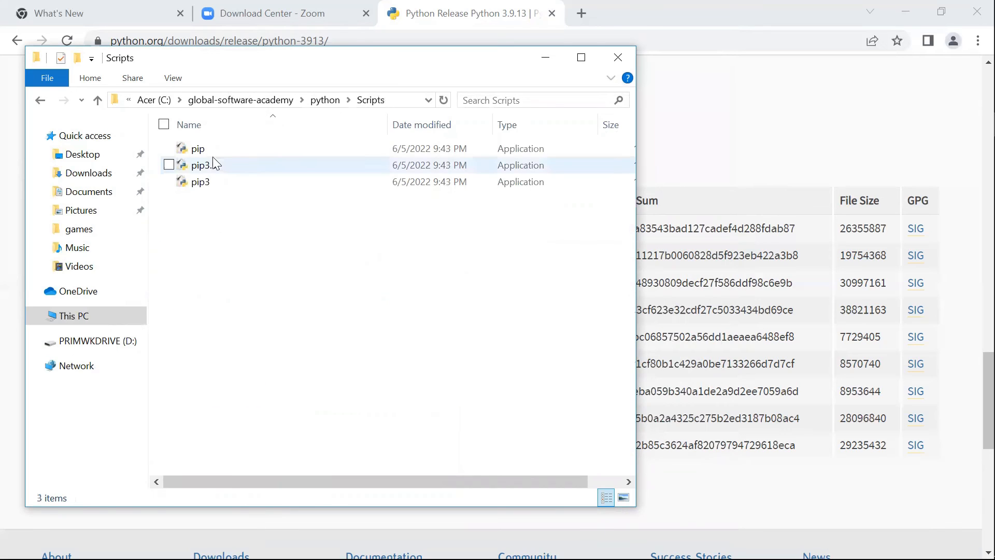
left_click(201, 149)
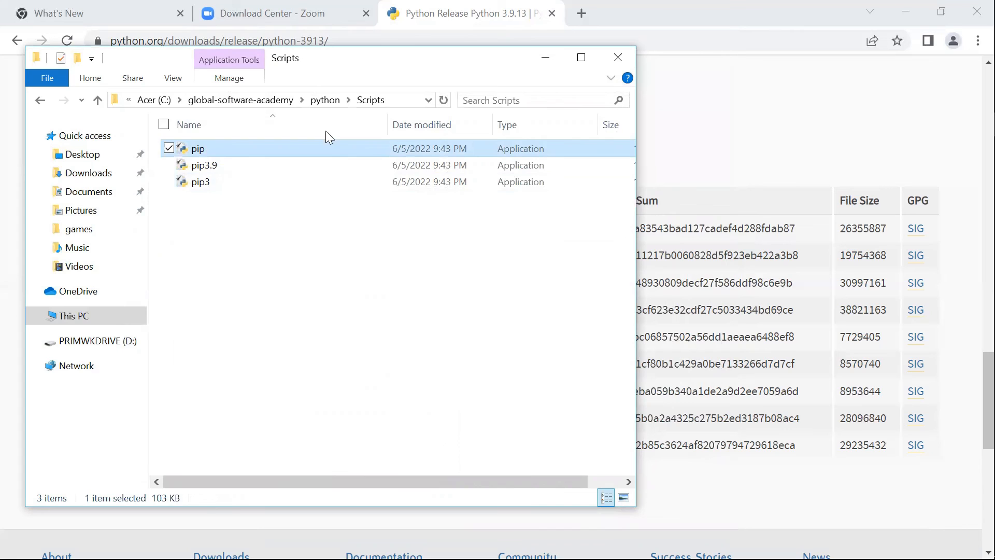
left_click(325, 101)
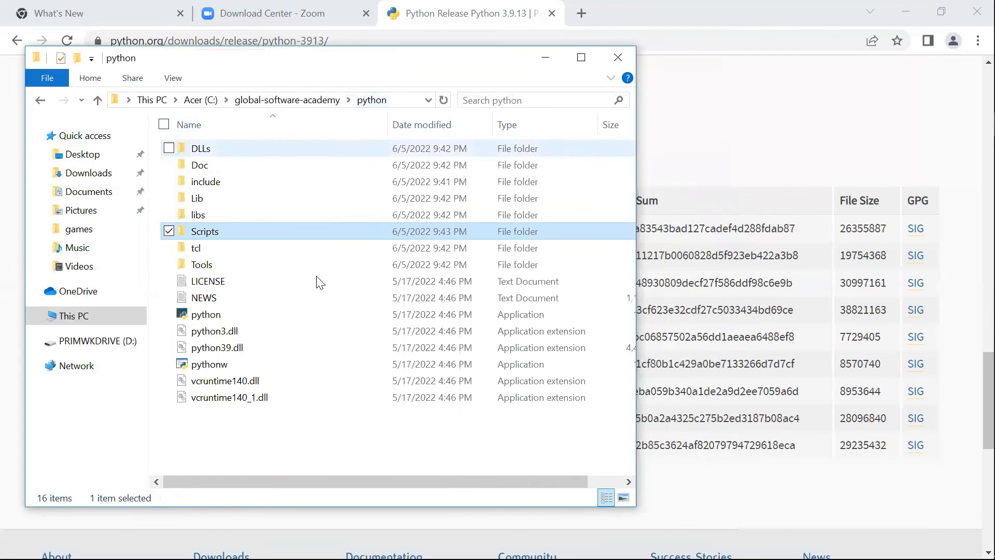
left_click(221, 315)
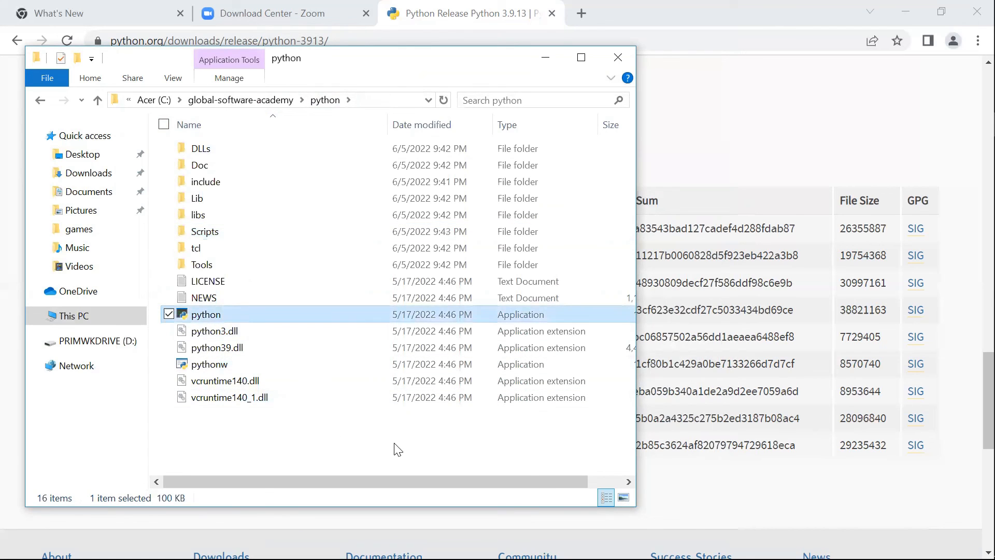
left_click(399, 449)
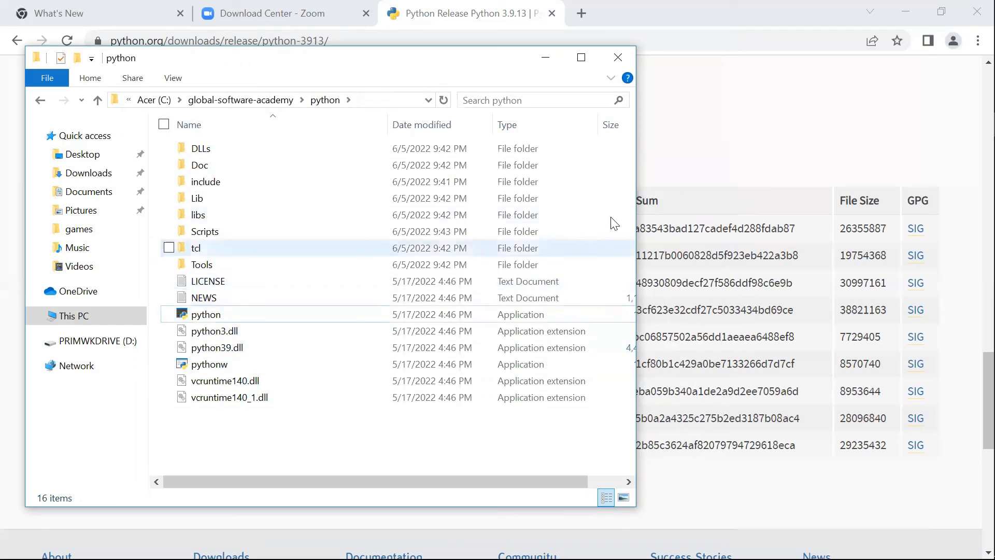
Step: Search Windows for command and open the Command Prompt
mouse_move(975, 75)
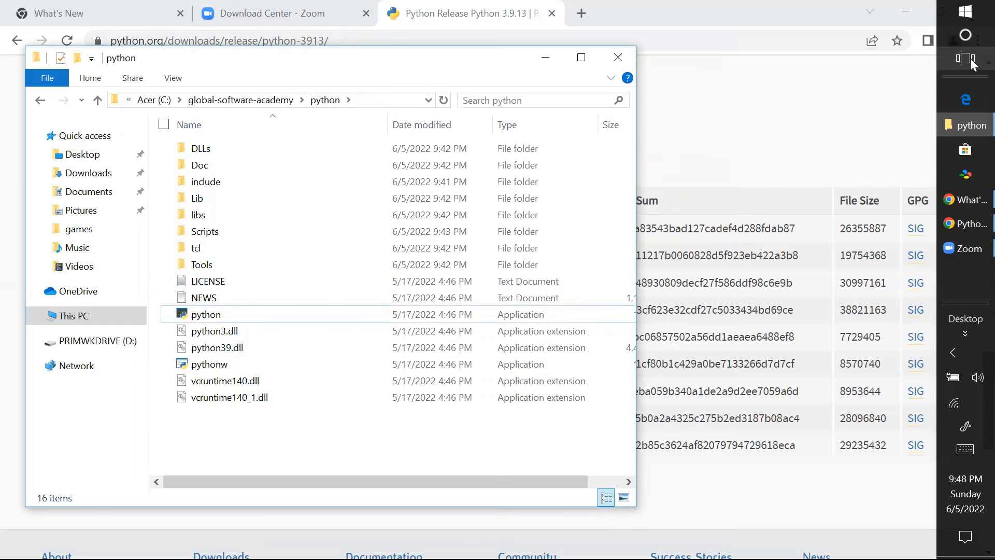
left_click(967, 15)
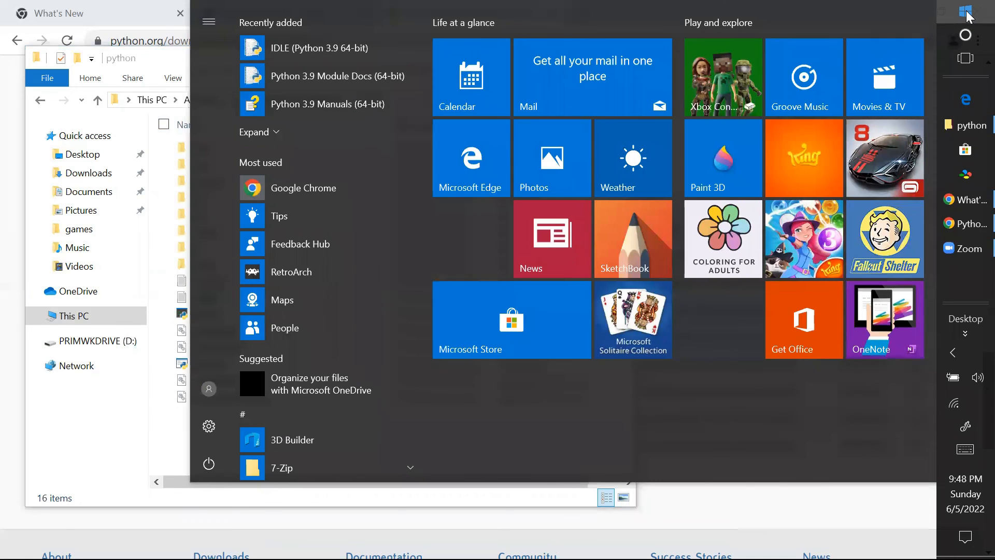
type("c")
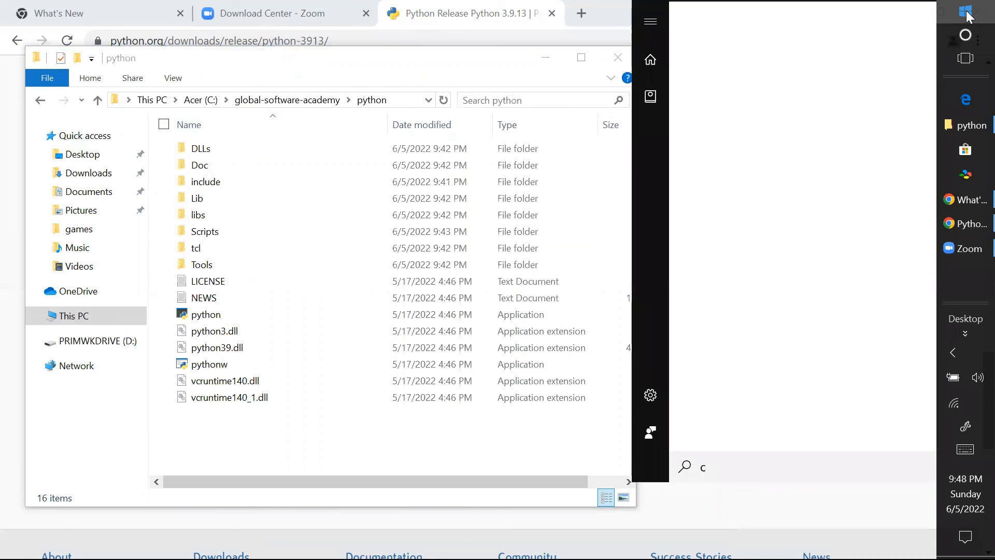
type("o")
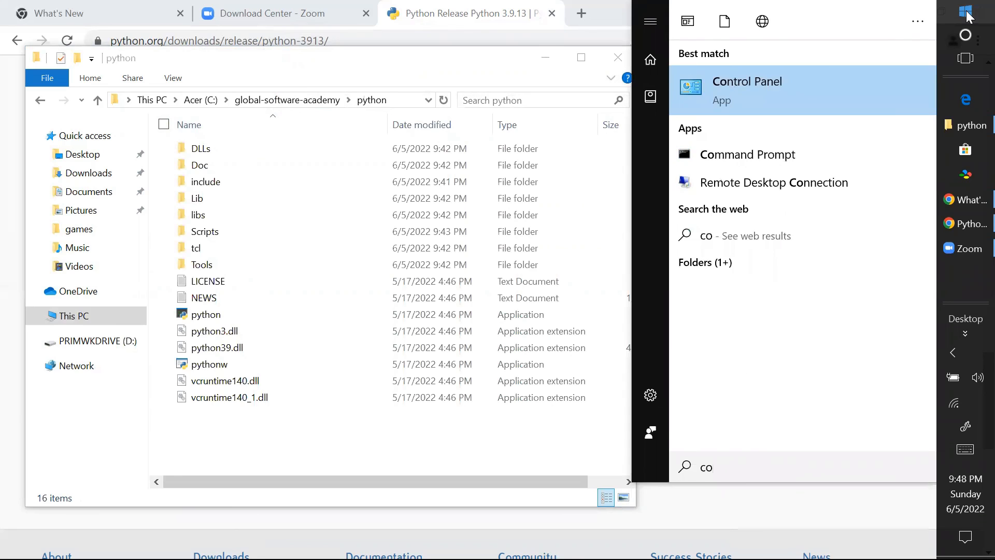
type("mmand")
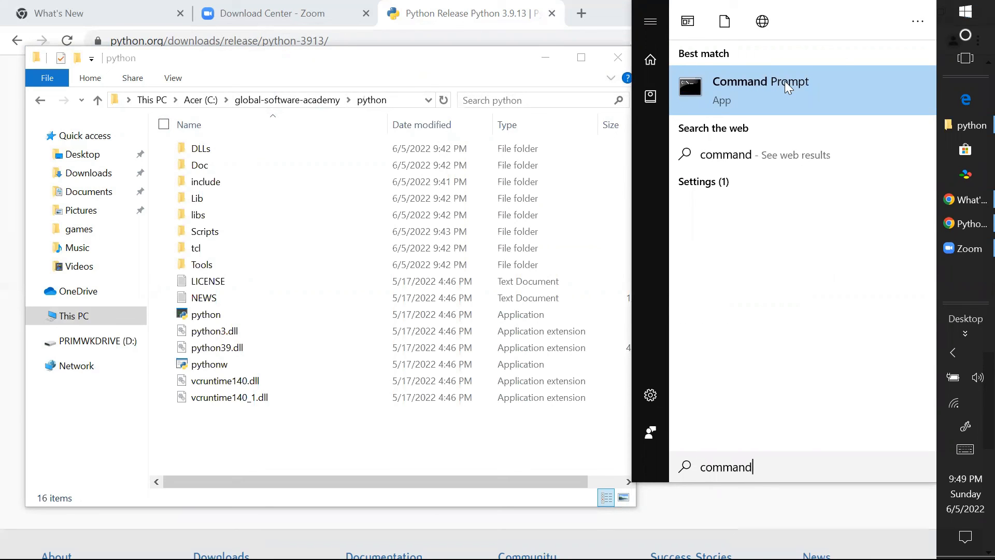
left_click(752, 100)
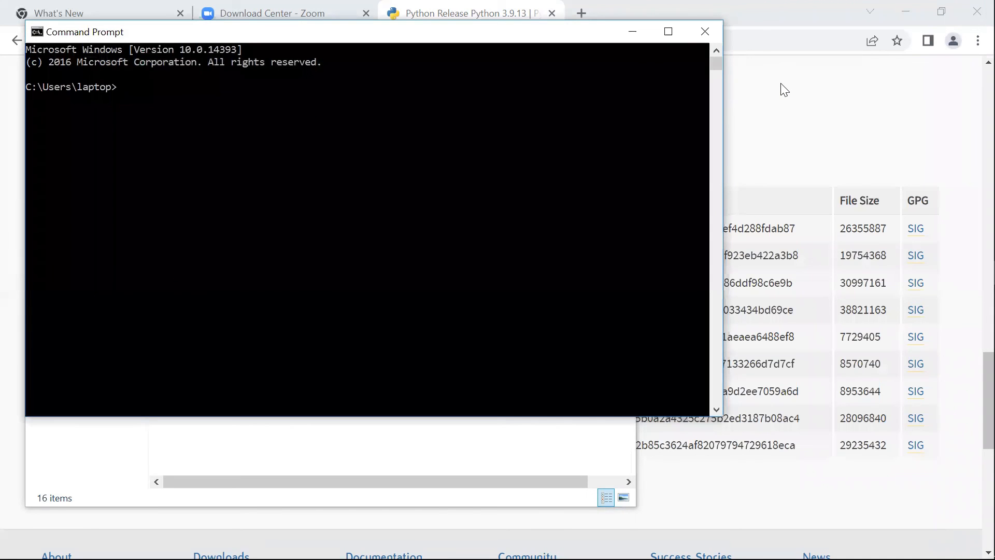
Step: Run python at the prompt to test the Path setup, and leave the interpreter with exit()
type("p")
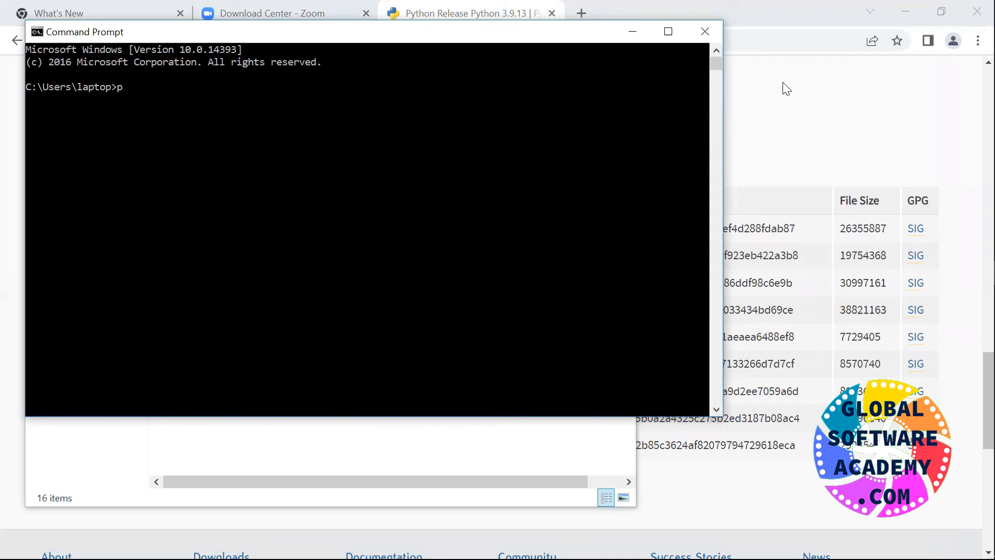
type("ython")
key("Return")
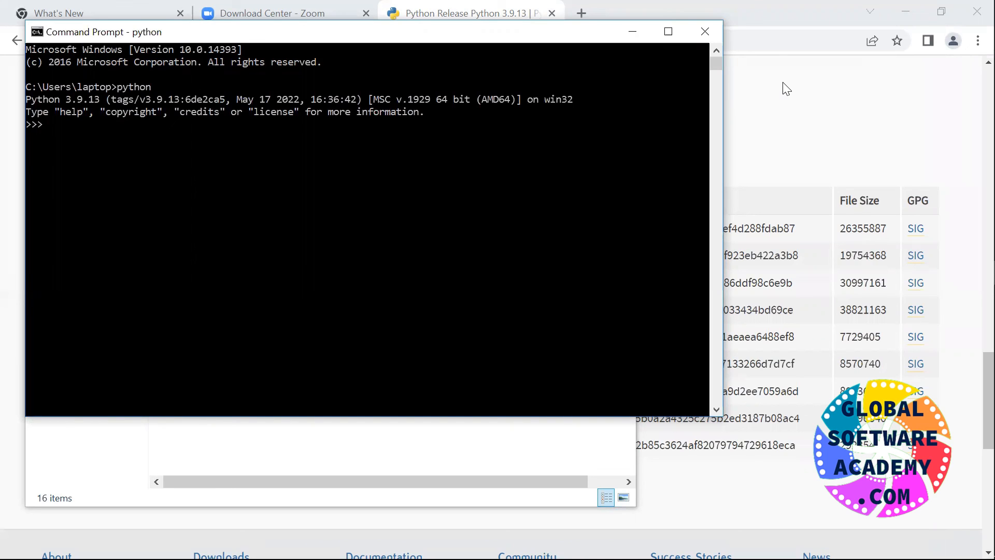
type("exit()")
key("Return")
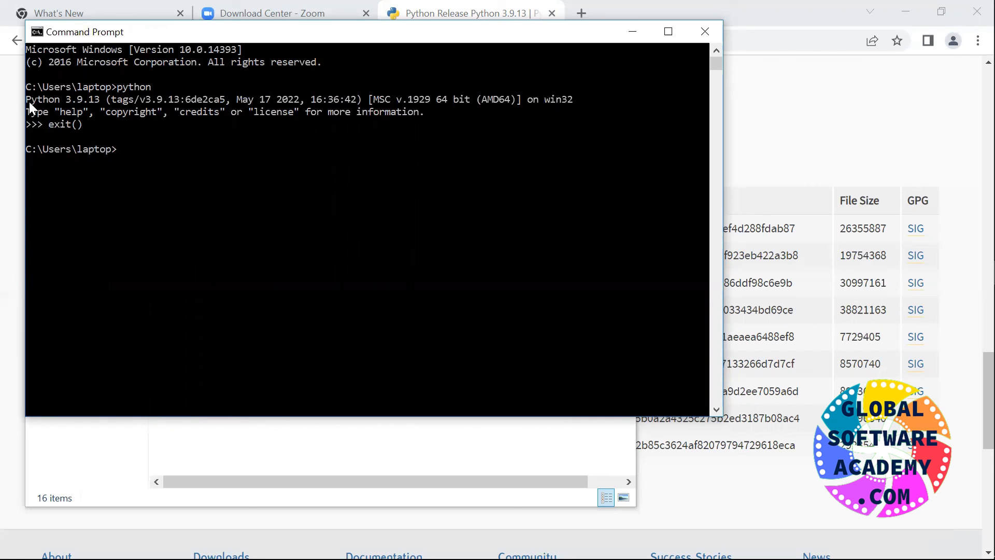
Step: Highlight the Python version in the console output and switch to the Python release page in Chrome to compare it
left_click_drag(29, 102, 100, 104)
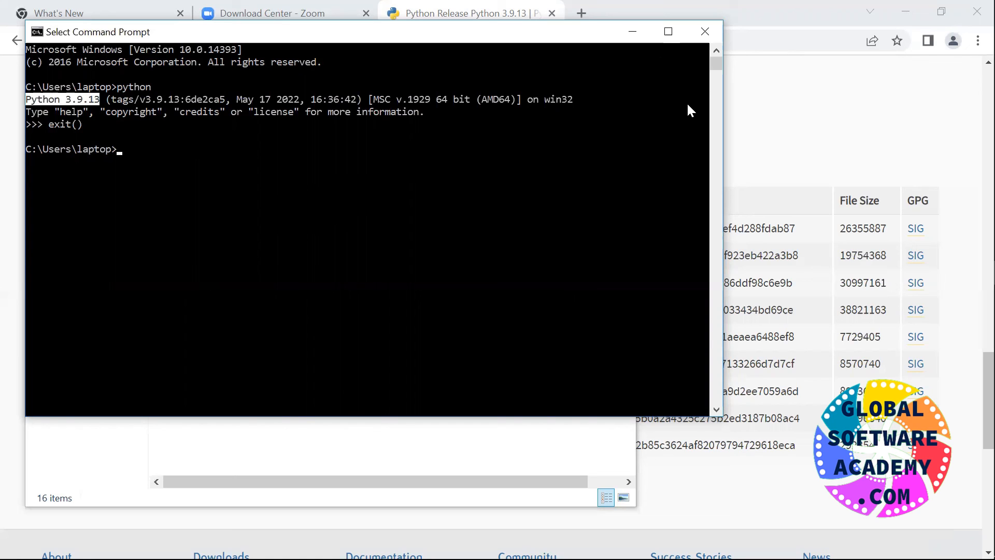
mouse_move(973, 310)
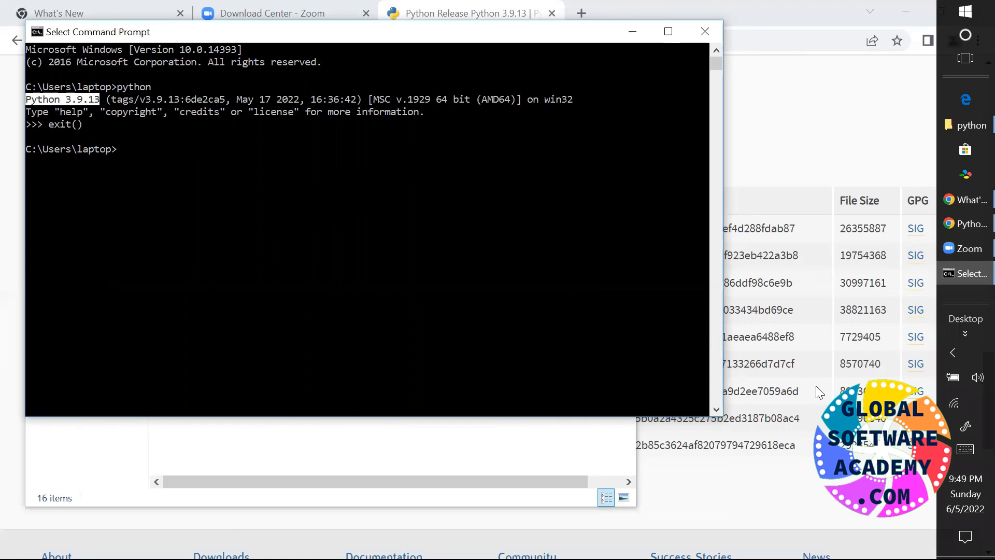
left_click(970, 225)
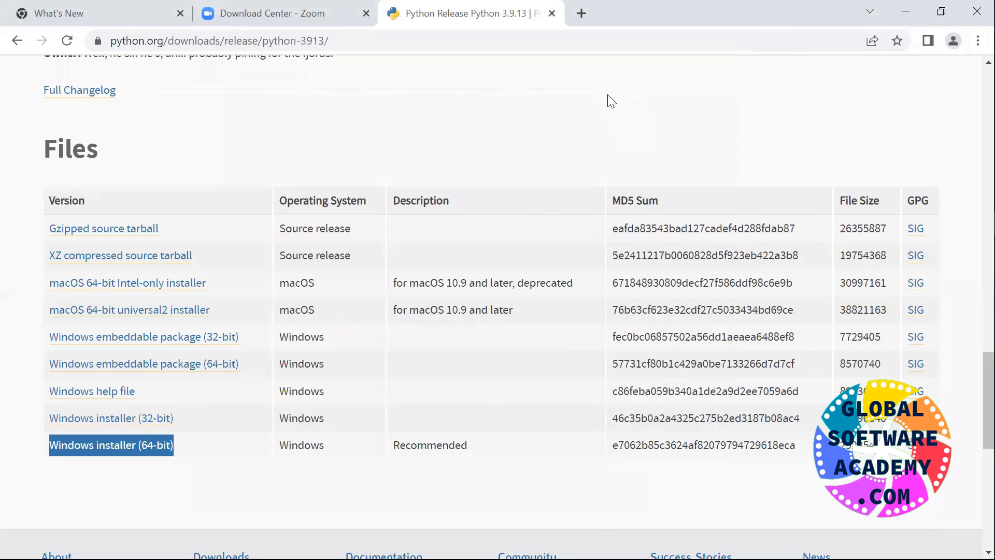